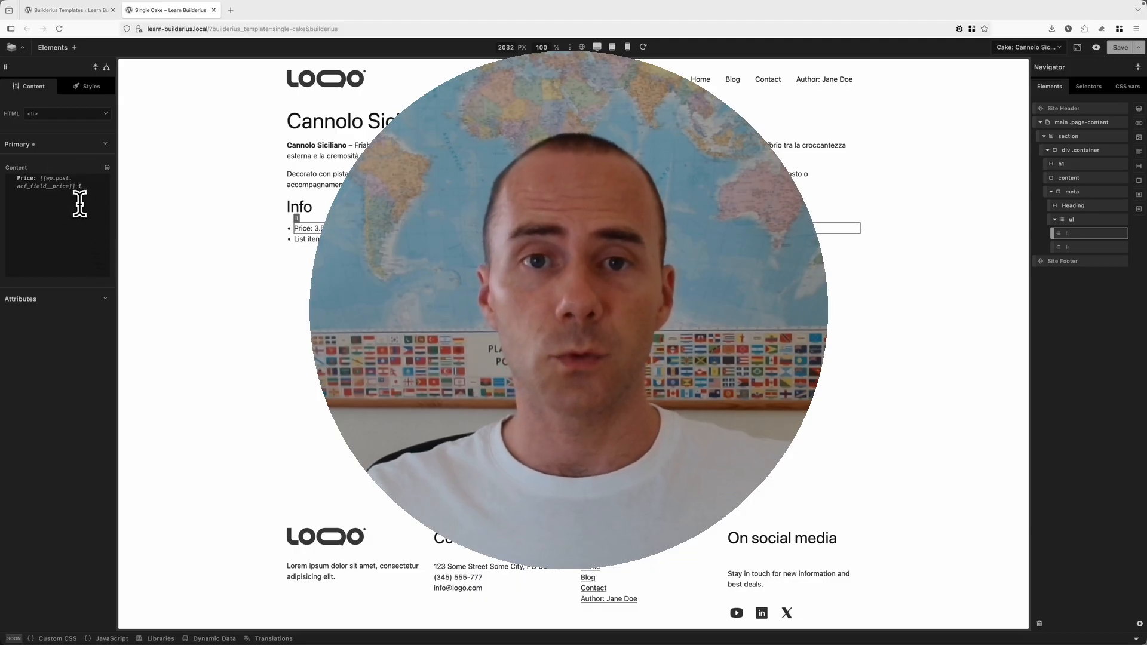
Set the second info list item's content to "Availability: " followed by the Acf Field Availability dynamic tag.
{"action": "left_click", "coordinate": [310, 240]}
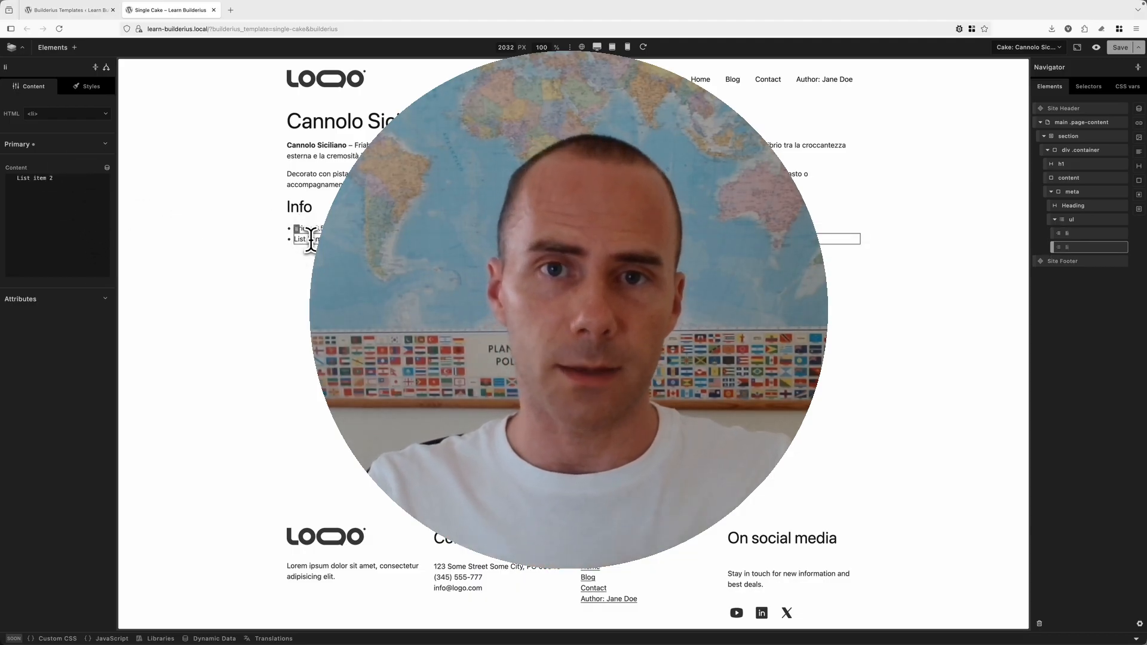
{"action": "left_click_drag", "start_coordinate": [59, 178], "coordinate": [17, 178]}
{"action": "type", "text": "A"}
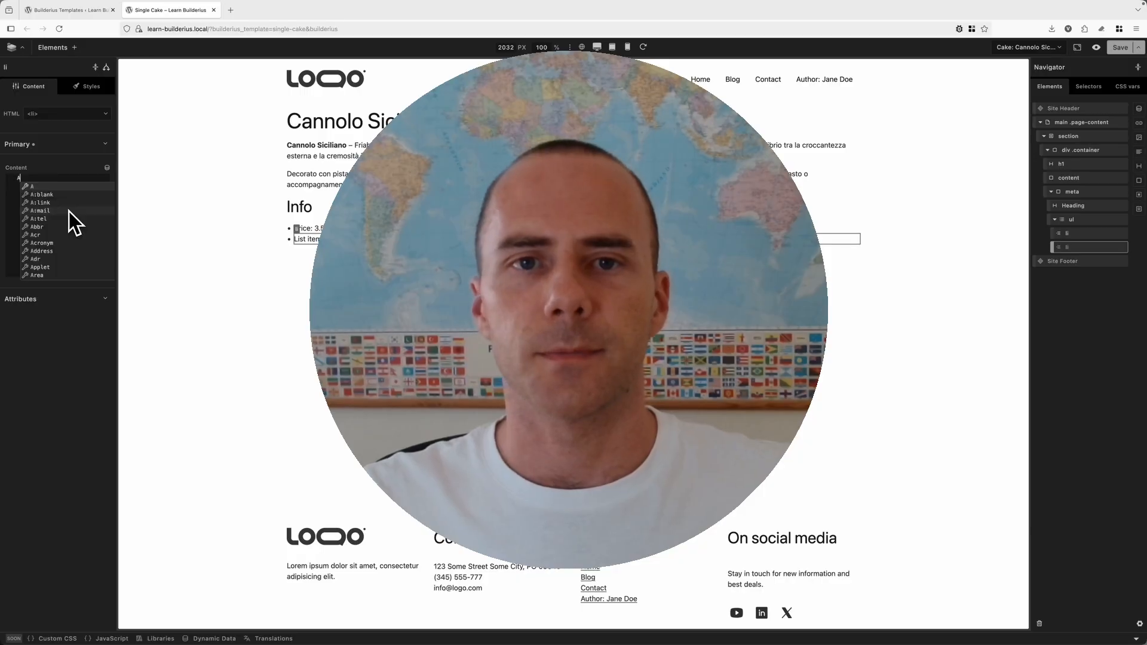
{"action": "type", "text": "vailability:"}
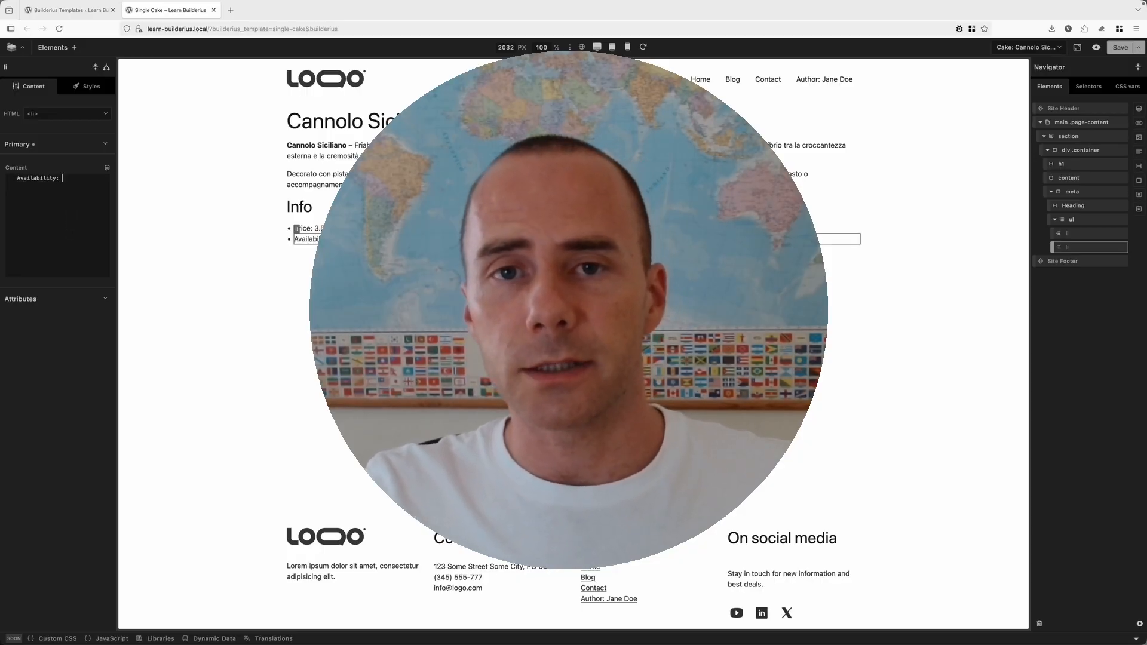
{"action": "right_click", "coordinate": [70, 211]}
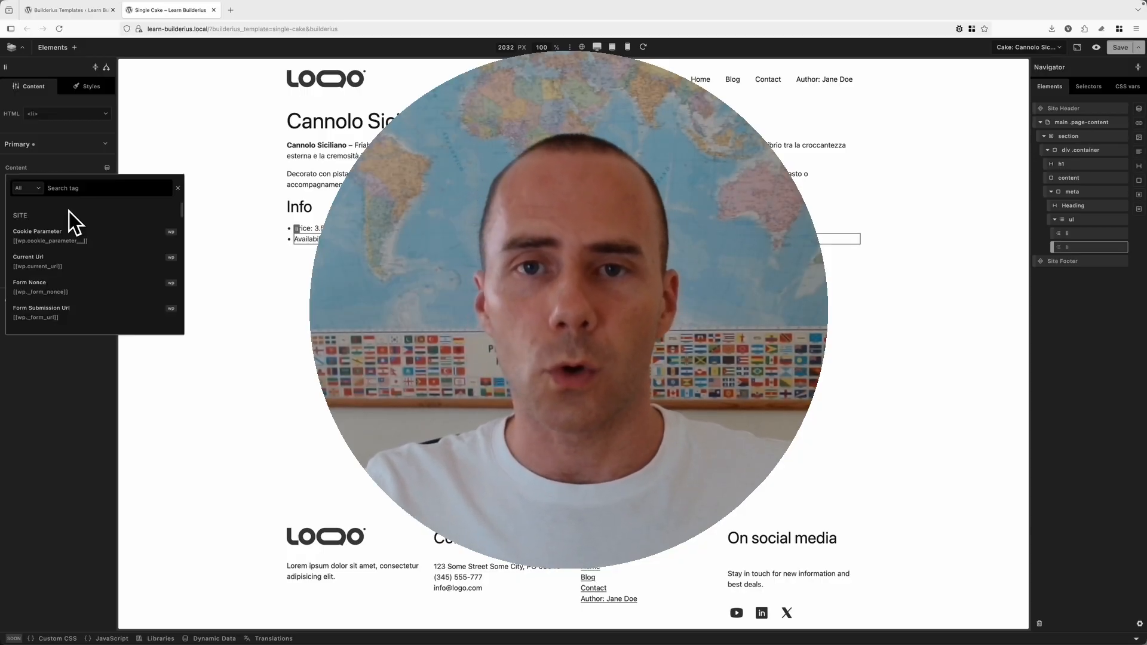
{"action": "type", "text": "acf"}
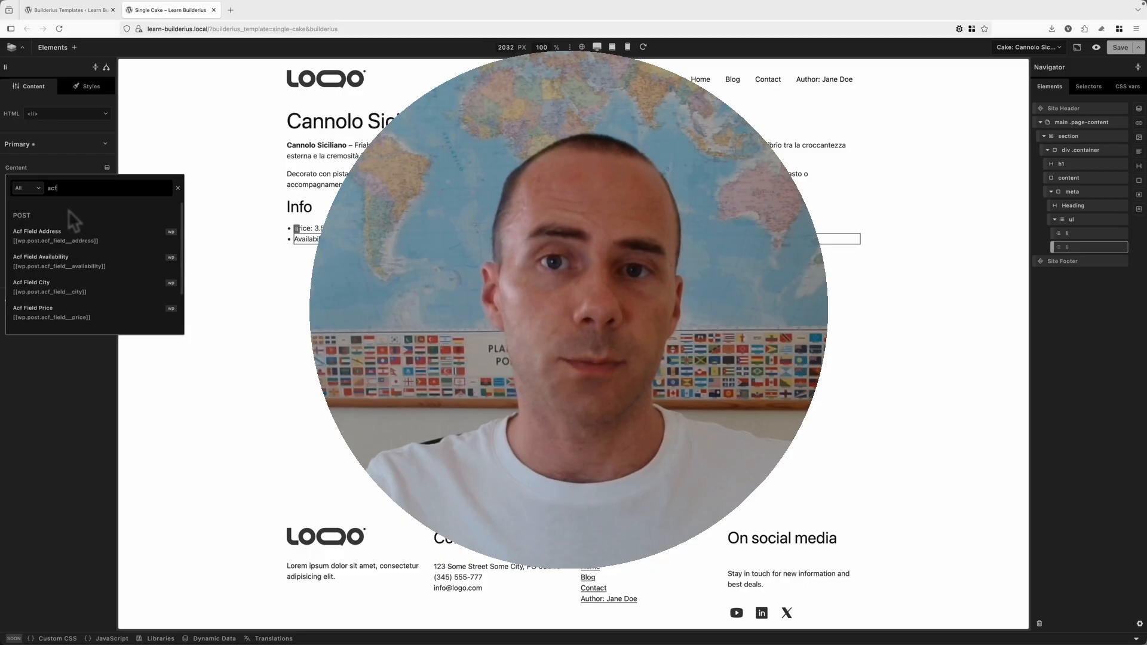
{"action": "left_click", "coordinate": [73, 263]}
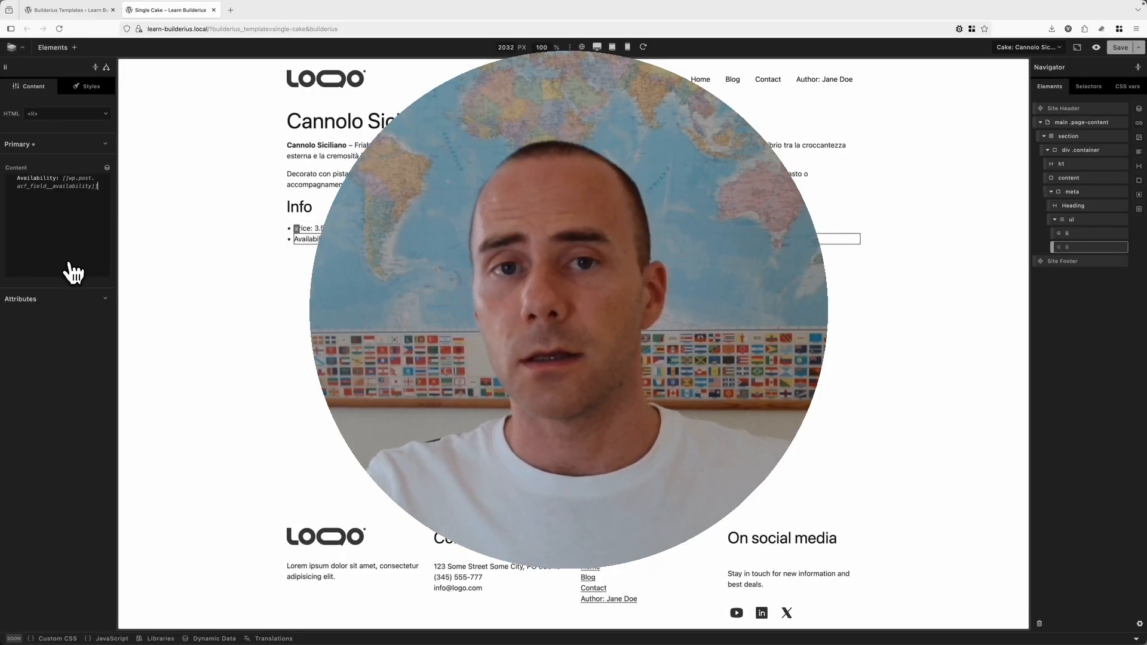
Duplicate the availability list item.
{"action": "right_click", "coordinate": [1086, 247]}
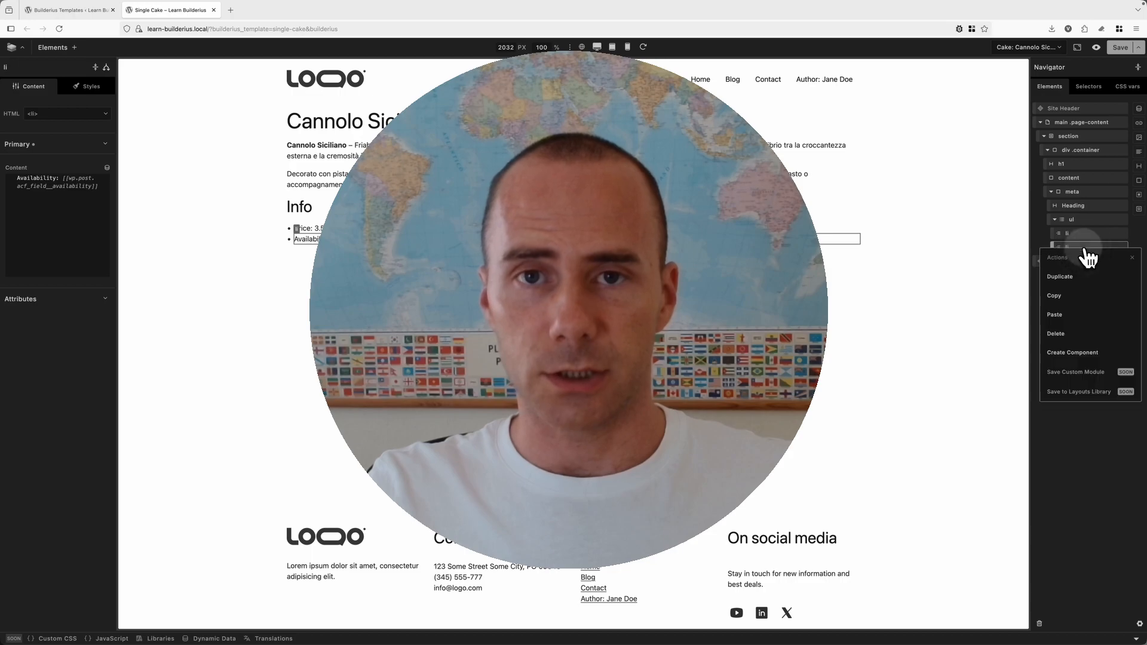
{"action": "left_click", "coordinate": [1081, 276]}
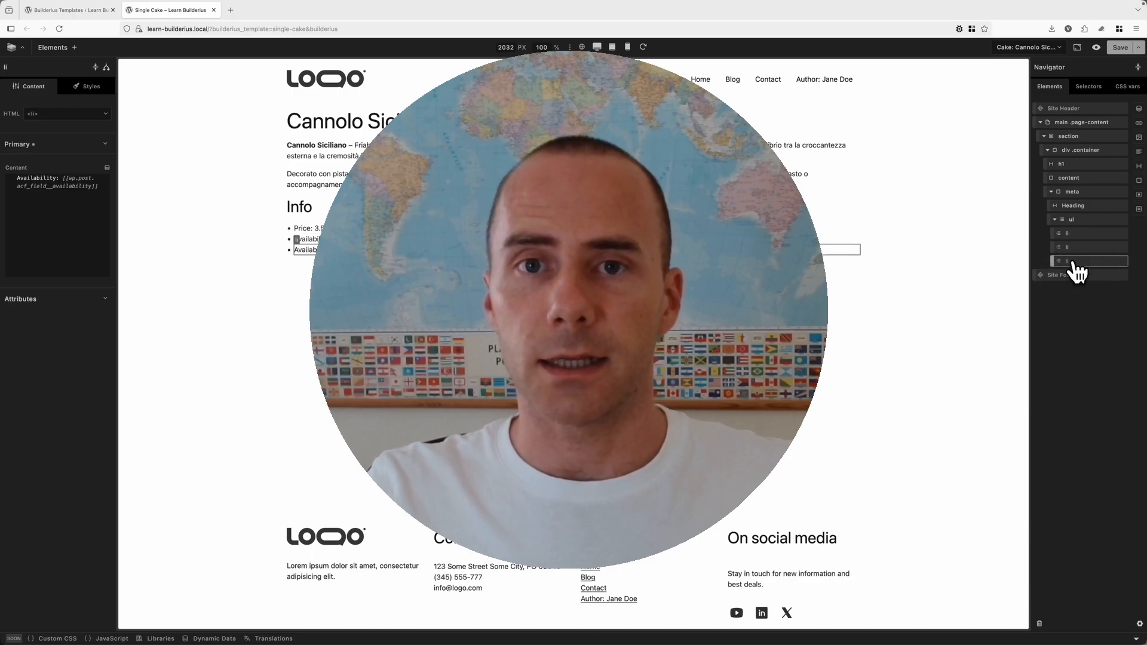
Clear the duplicated list item's content and search the dynamic data tags for acf.
{"action": "left_click", "coordinate": [95, 198]}
{"action": "key", "text": "ctrl+a"}
{"action": "key", "text": "BackSpace"}
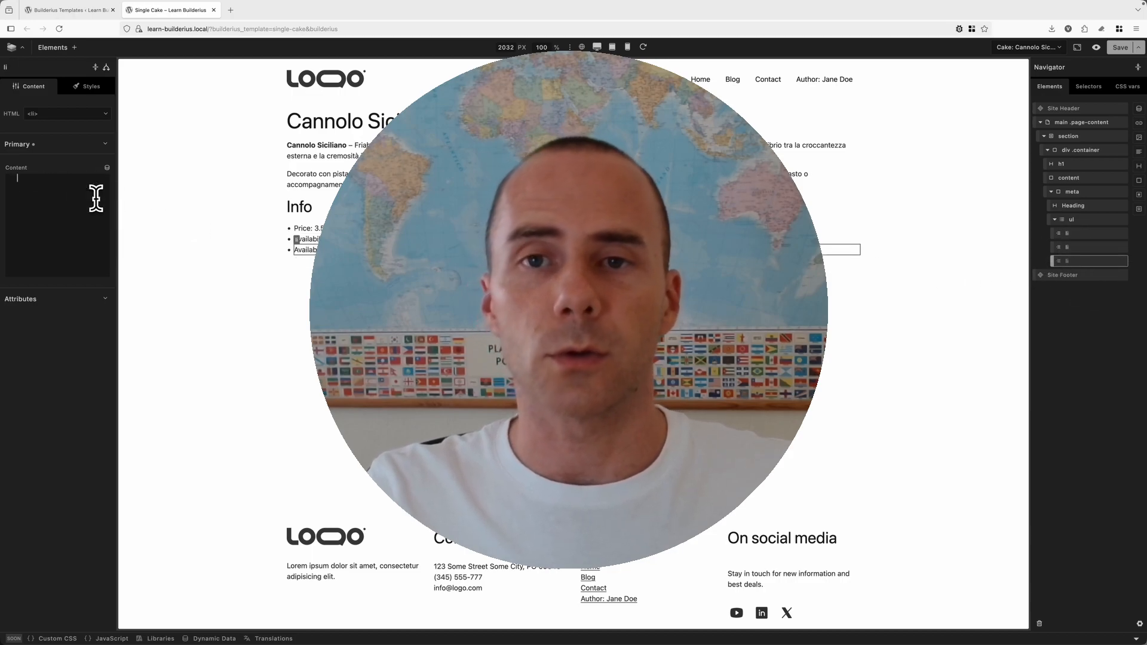
{"action": "left_click", "coordinate": [107, 169]}
{"action": "type", "text": "acf"}
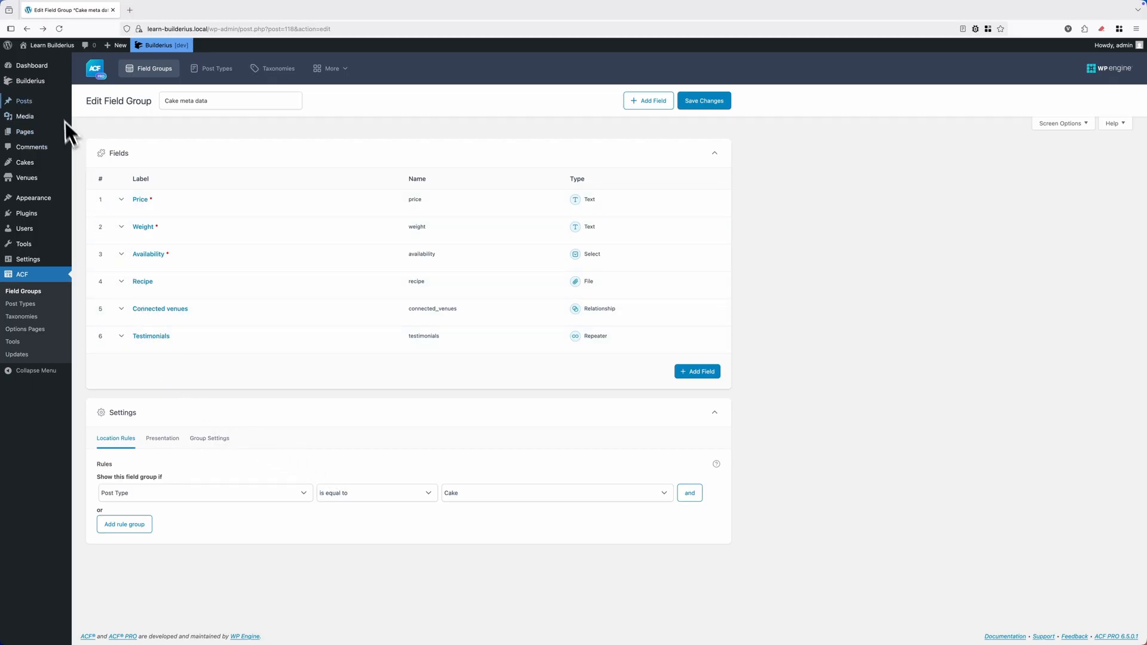
Open the Builderius templates page in a new tab and open the Single Cake template in Builderius.
{"action": "mouse_move", "coordinate": [54, 85]}
{"action": "right_click", "coordinate": [97, 93]}
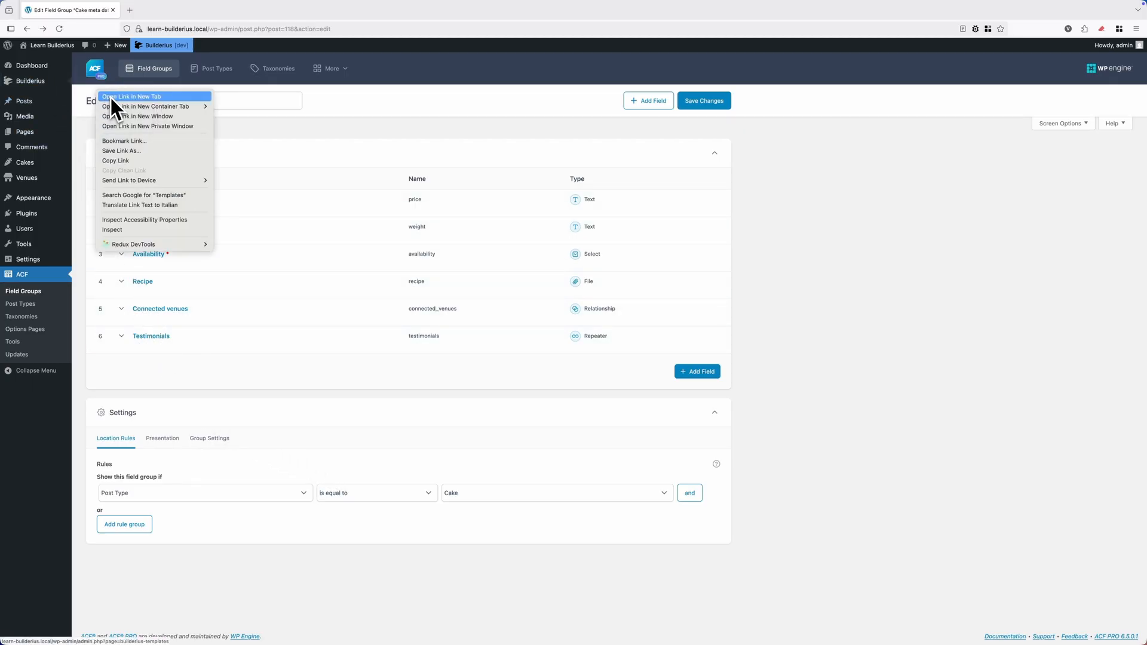
{"action": "left_click", "coordinate": [110, 96]}
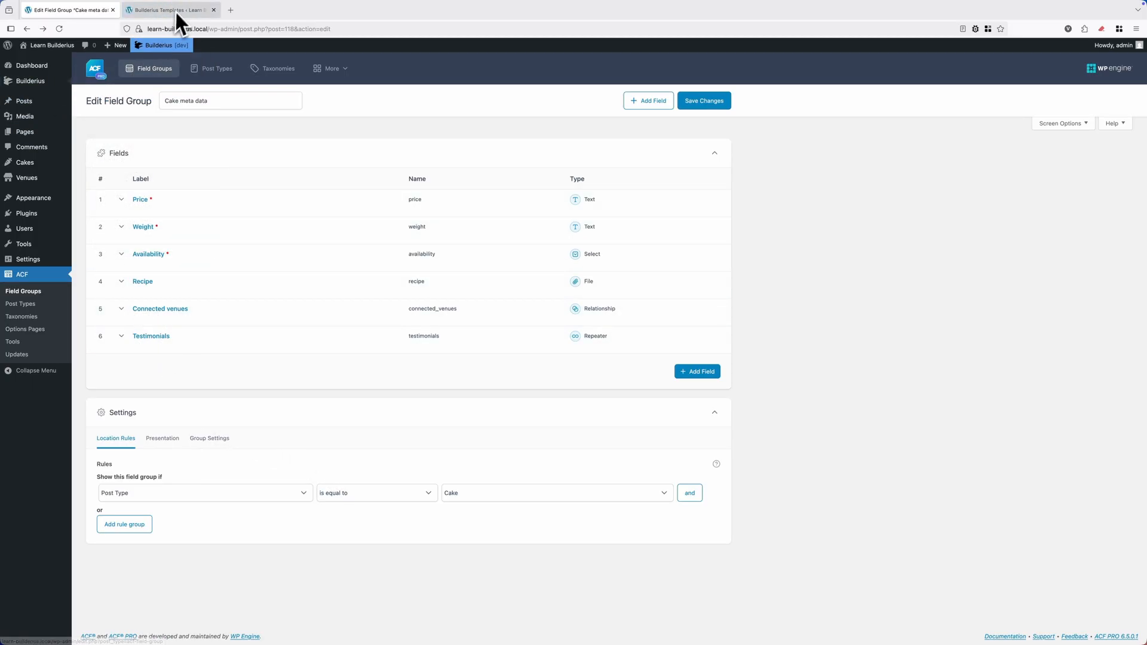
{"action": "left_click", "coordinate": [179, 12]}
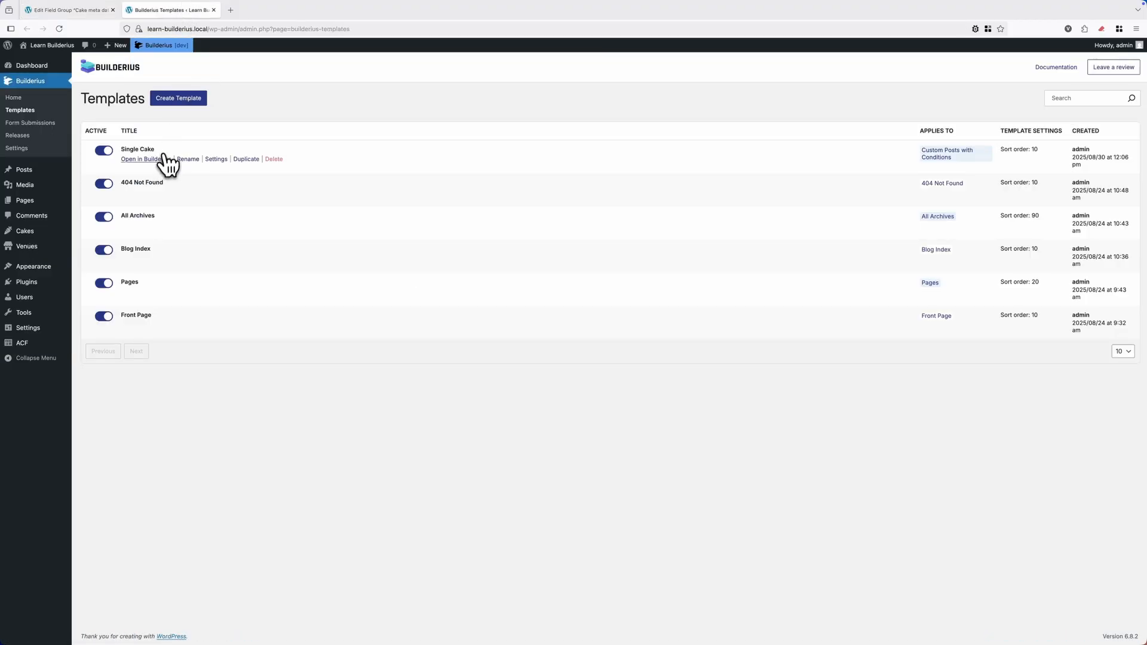
{"action": "left_click", "coordinate": [163, 162]}
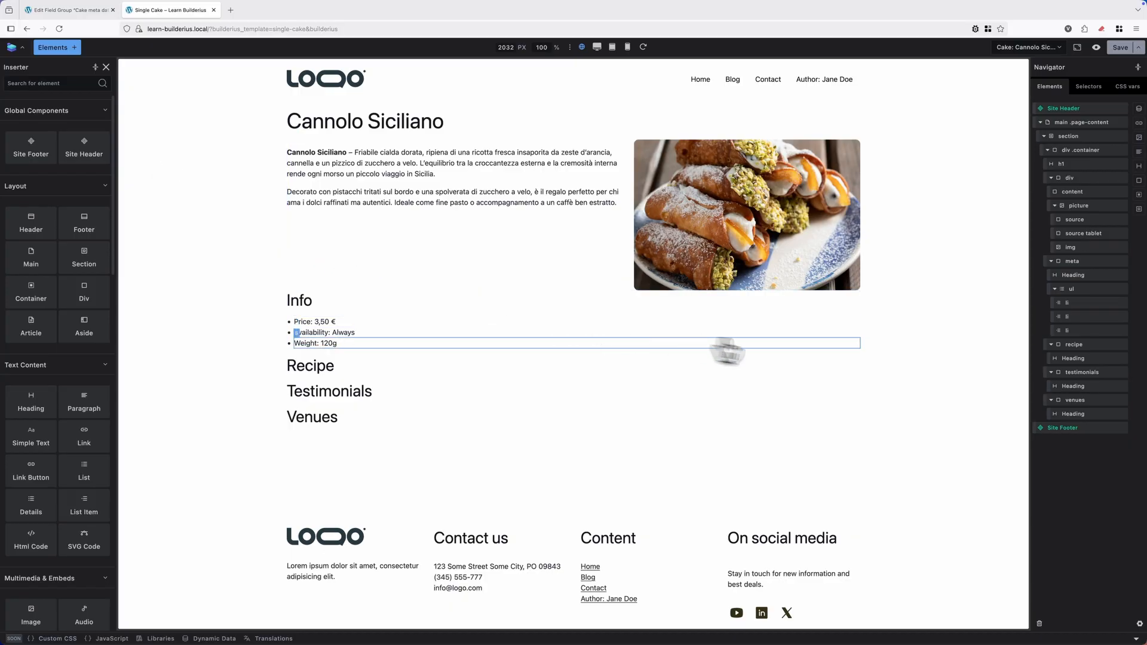
Add a link element inside the recipe container.
{"action": "left_click", "coordinate": [1074, 352]}
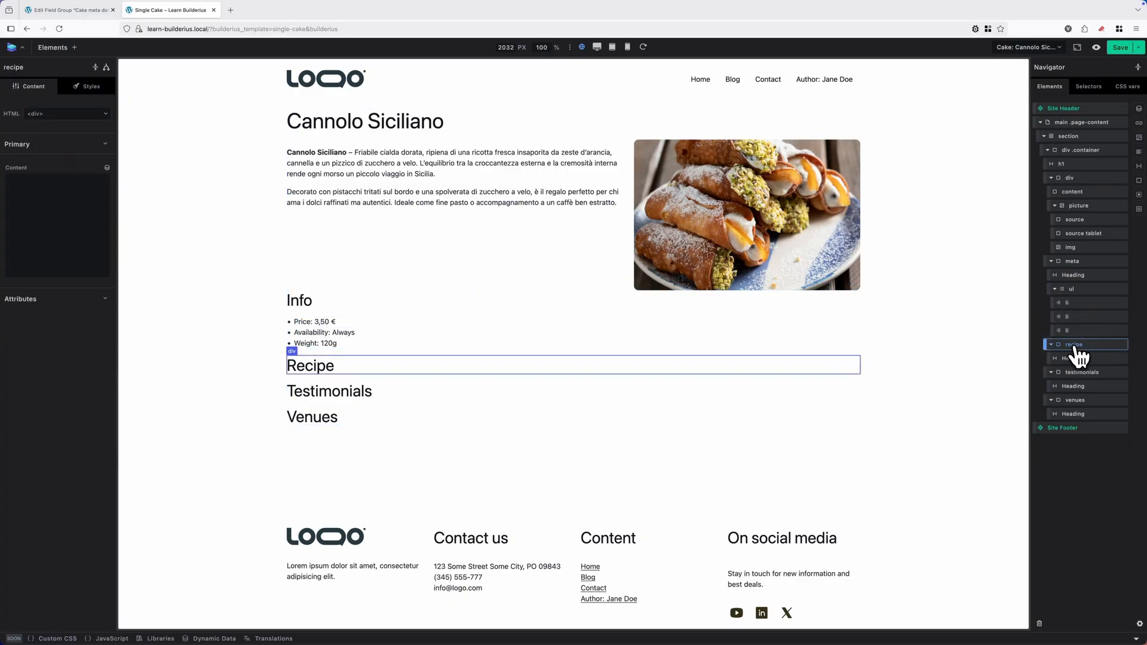
{"action": "left_click", "coordinate": [1051, 263]}
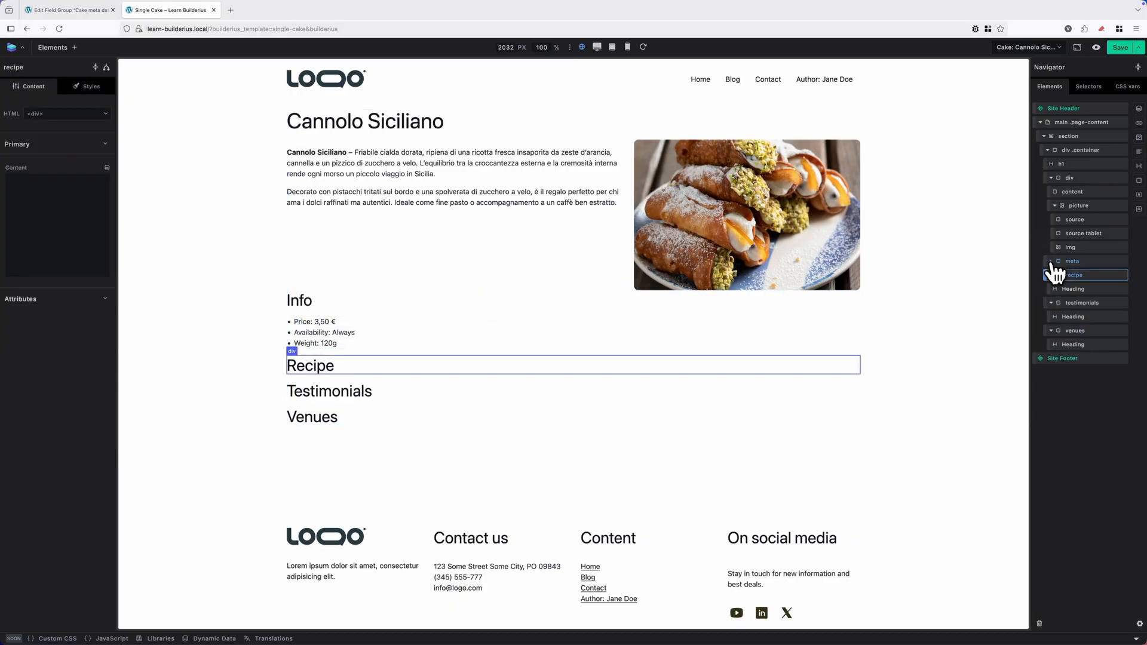
{"action": "left_click", "coordinate": [1052, 178]}
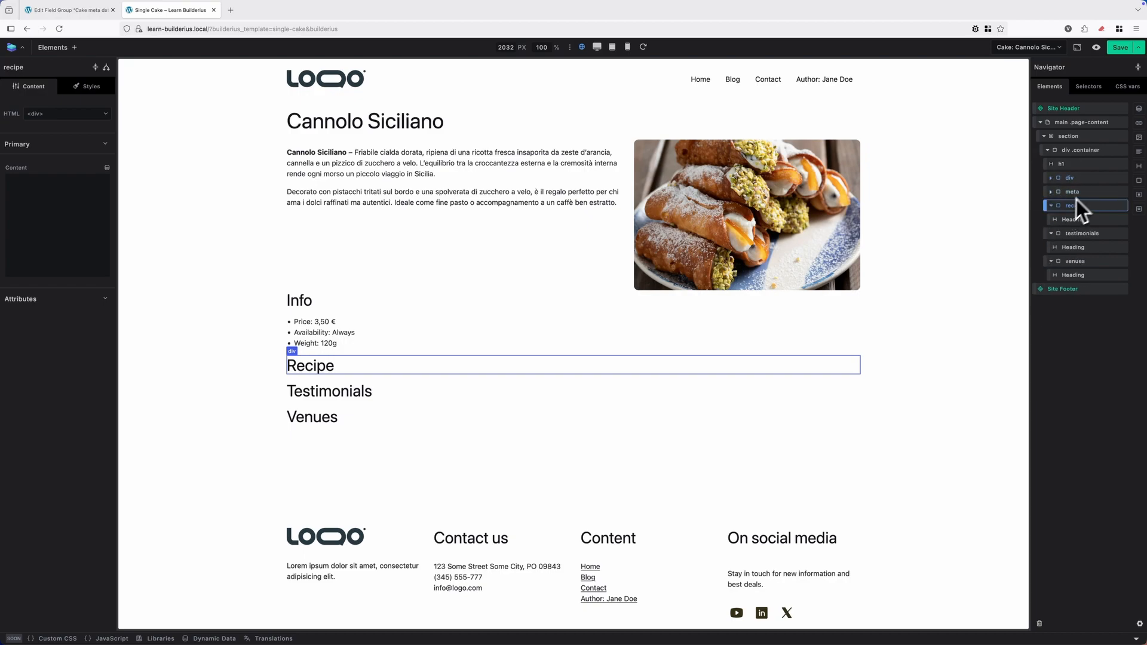
{"action": "left_click", "coordinate": [1139, 124]}
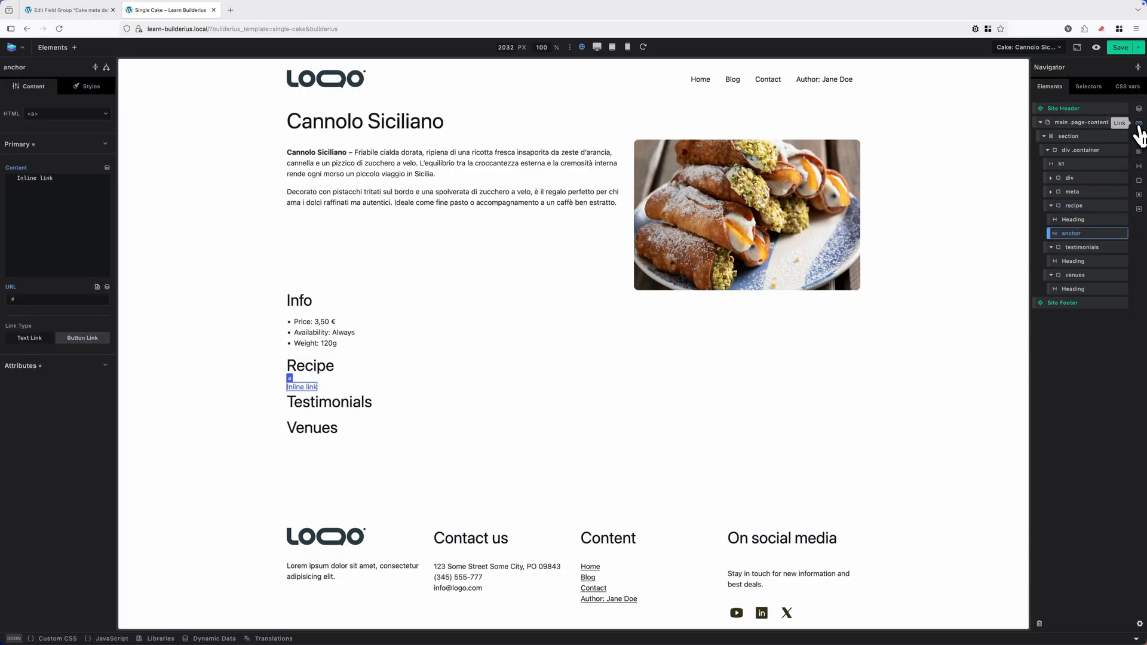
Replace the link's content with the Acf Field Recipe filename dynamic tag.
{"action": "left_click", "coordinate": [90, 181]}
{"action": "left_click", "coordinate": [108, 169]}
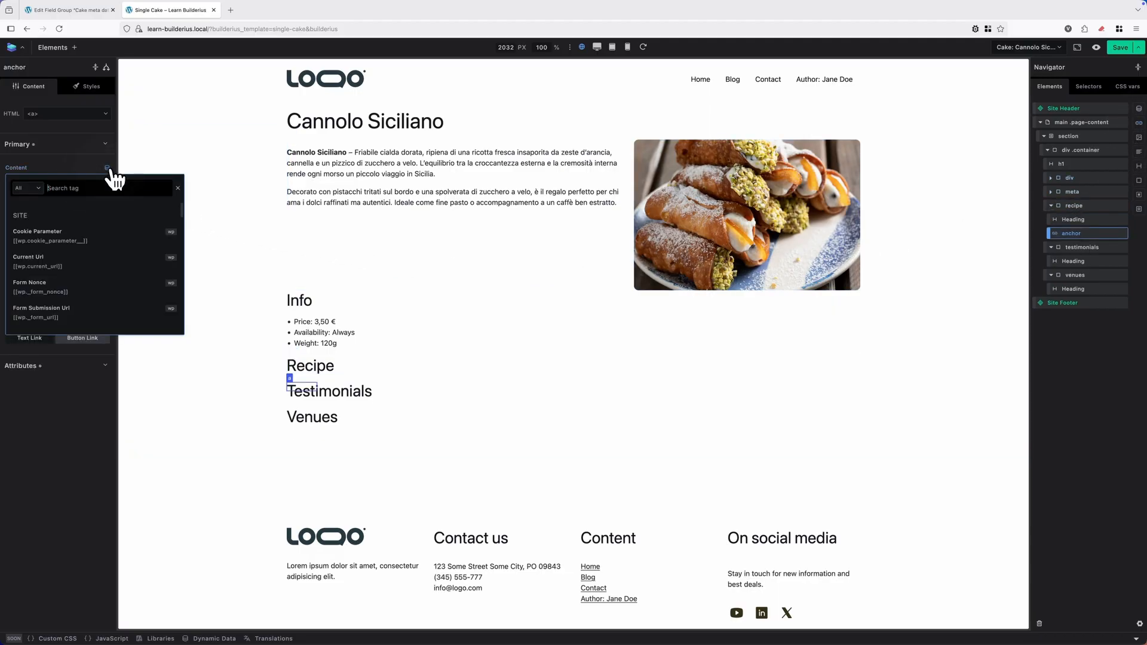
{"action": "type", "text": "acf"}
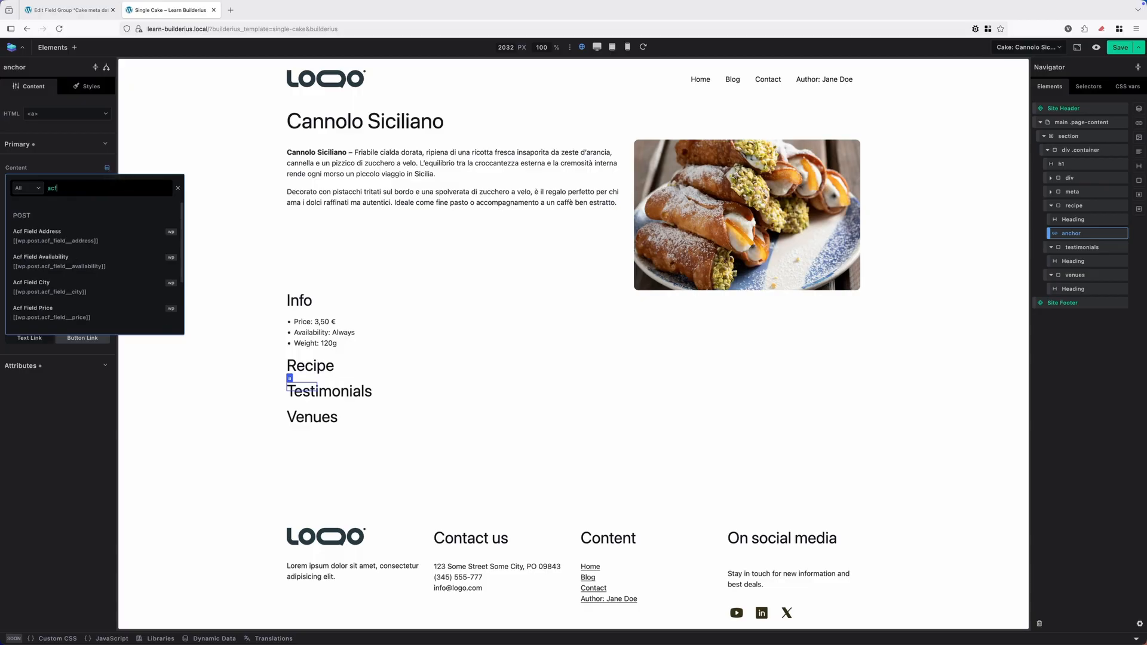
{"action": "scroll", "coordinate": [98, 286], "scroll_direction": "down", "scroll_amount": 2}
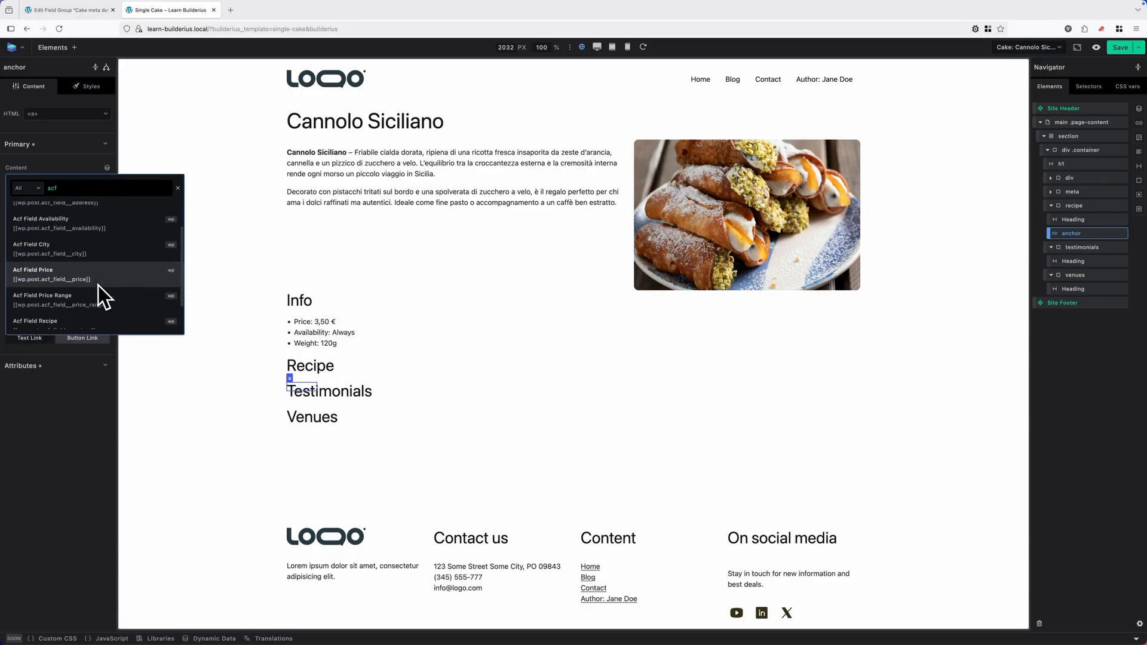
{"action": "scroll", "coordinate": [98, 286], "scroll_direction": "down", "scroll_amount": 1}
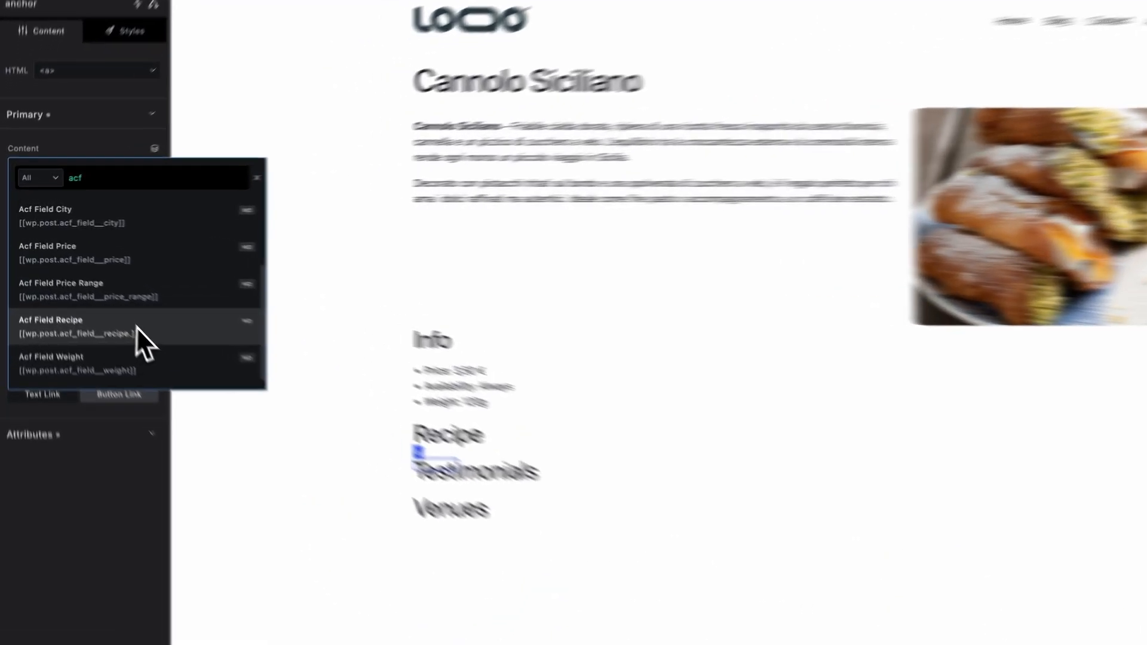
{"action": "left_click", "coordinate": [91, 291]}
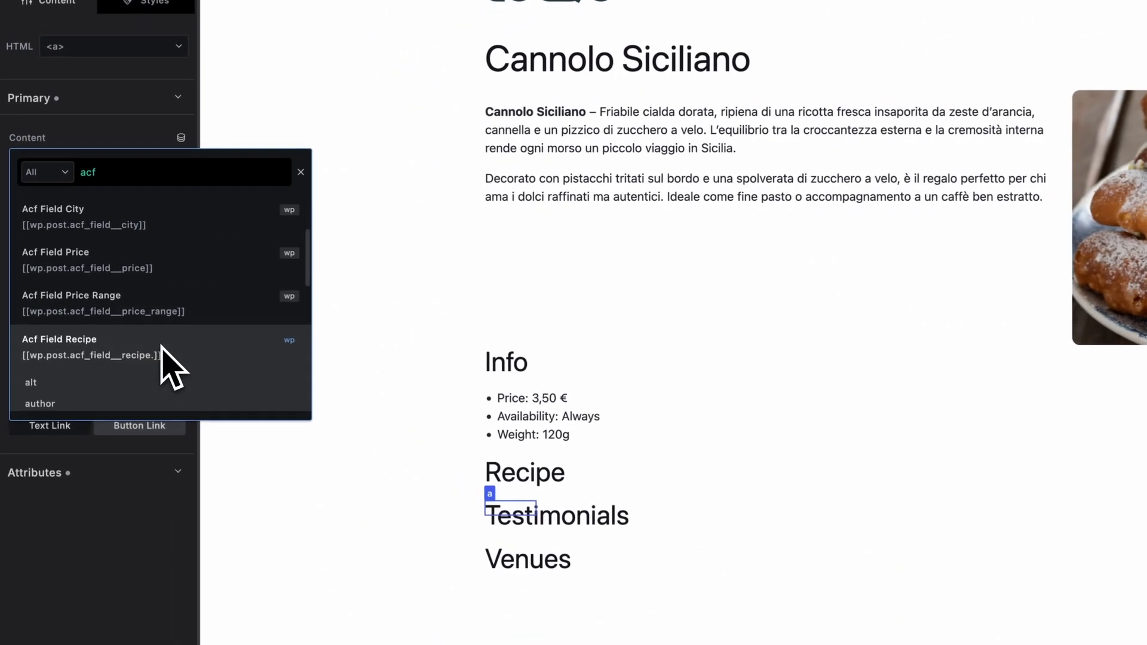
{"action": "scroll", "coordinate": [173, 366], "scroll_direction": "down", "scroll_amount": 5}
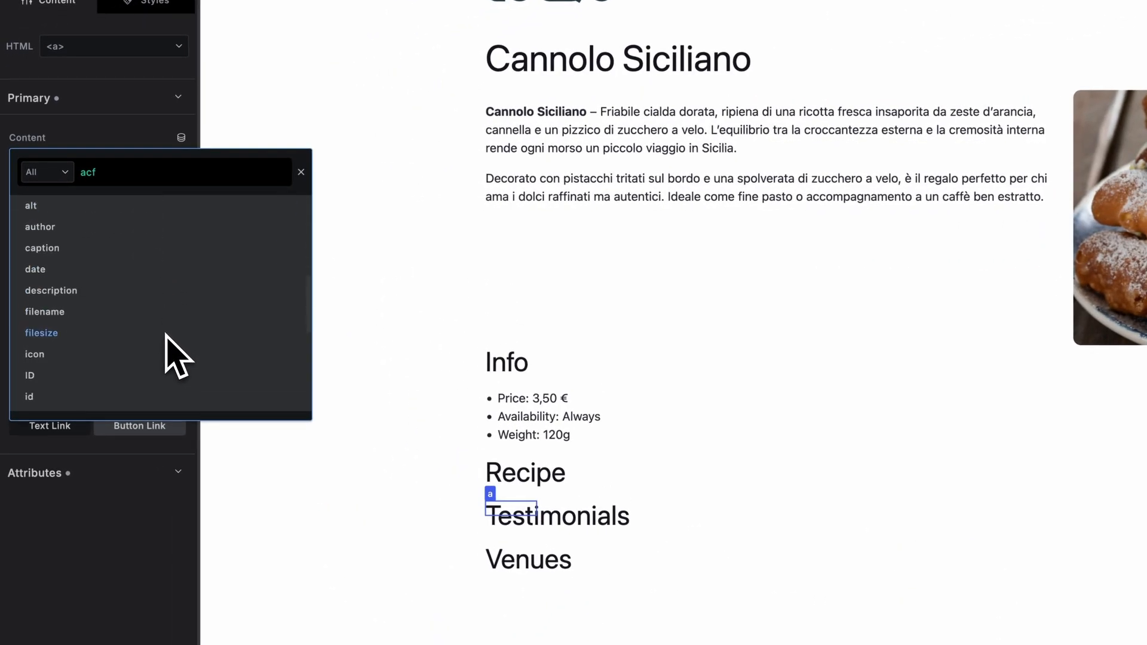
{"action": "scroll", "coordinate": [166, 336], "scroll_direction": "down", "scroll_amount": 4}
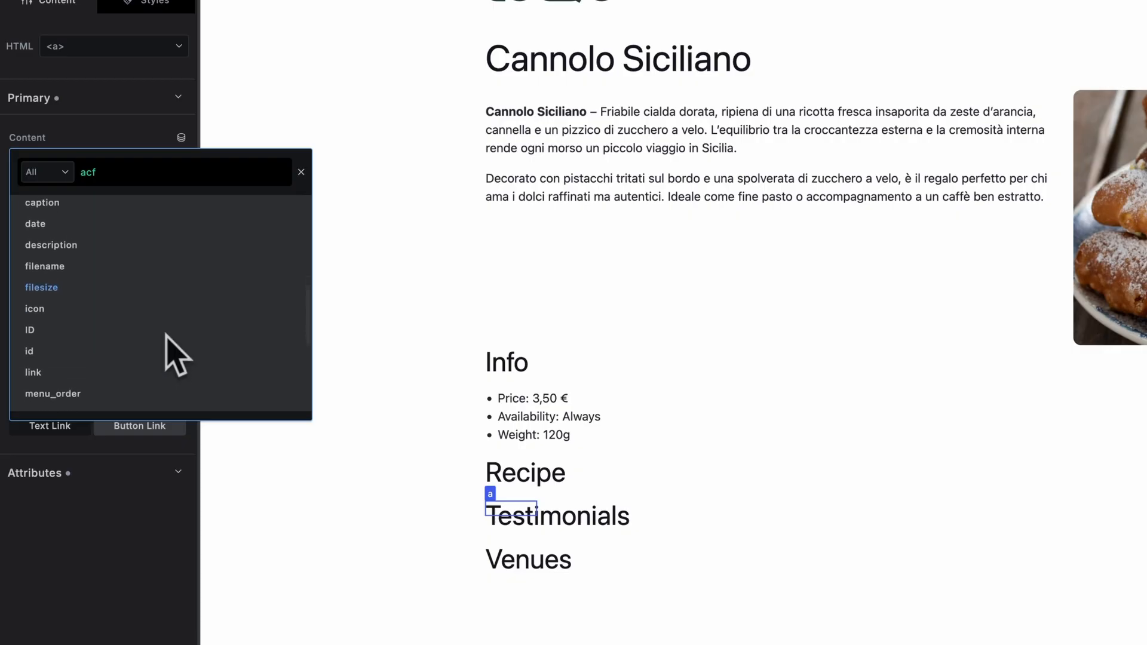
{"action": "scroll", "coordinate": [170, 339], "scroll_direction": "down", "scroll_amount": 2}
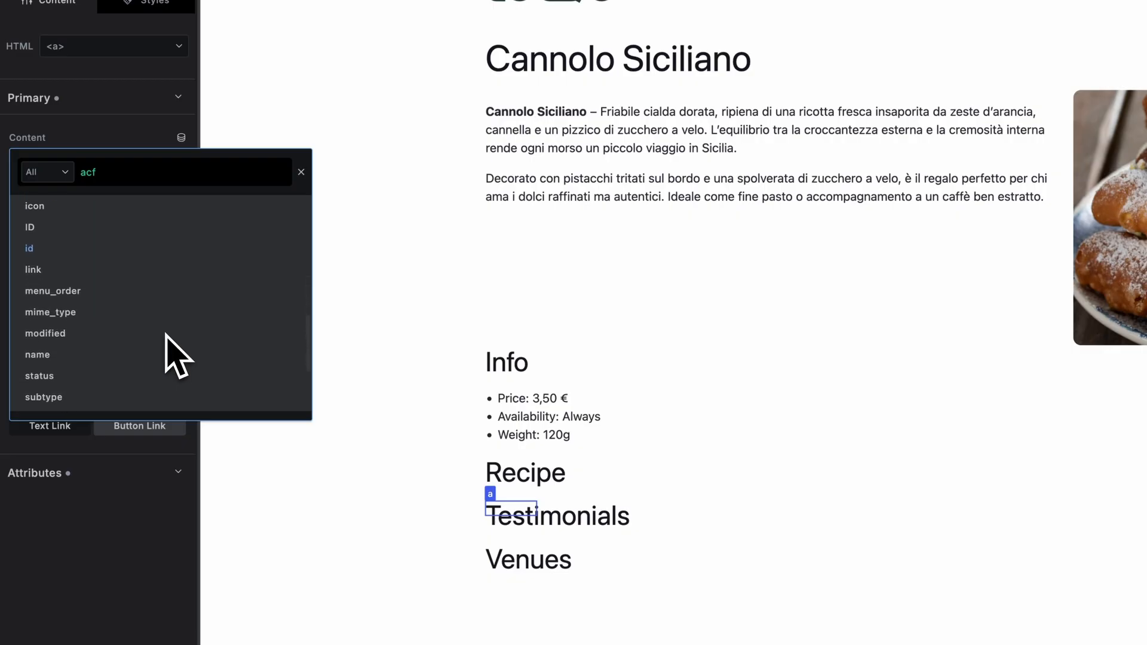
{"action": "scroll", "coordinate": [169, 343], "scroll_direction": "up", "scroll_amount": 4}
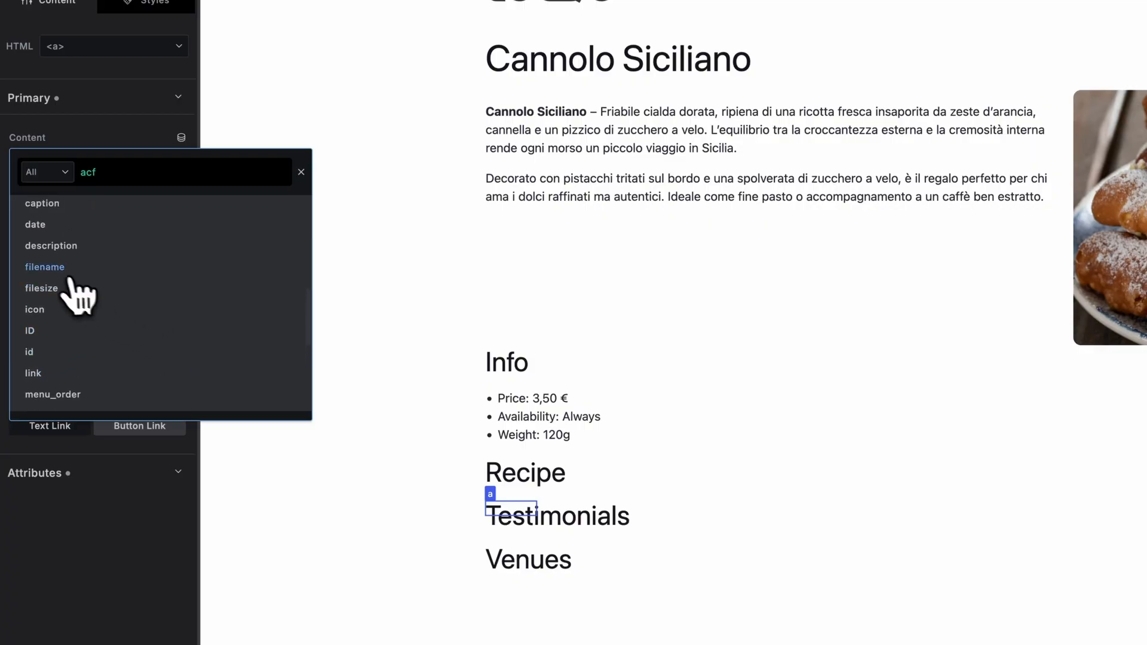
{"action": "left_click", "coordinate": [65, 270]}
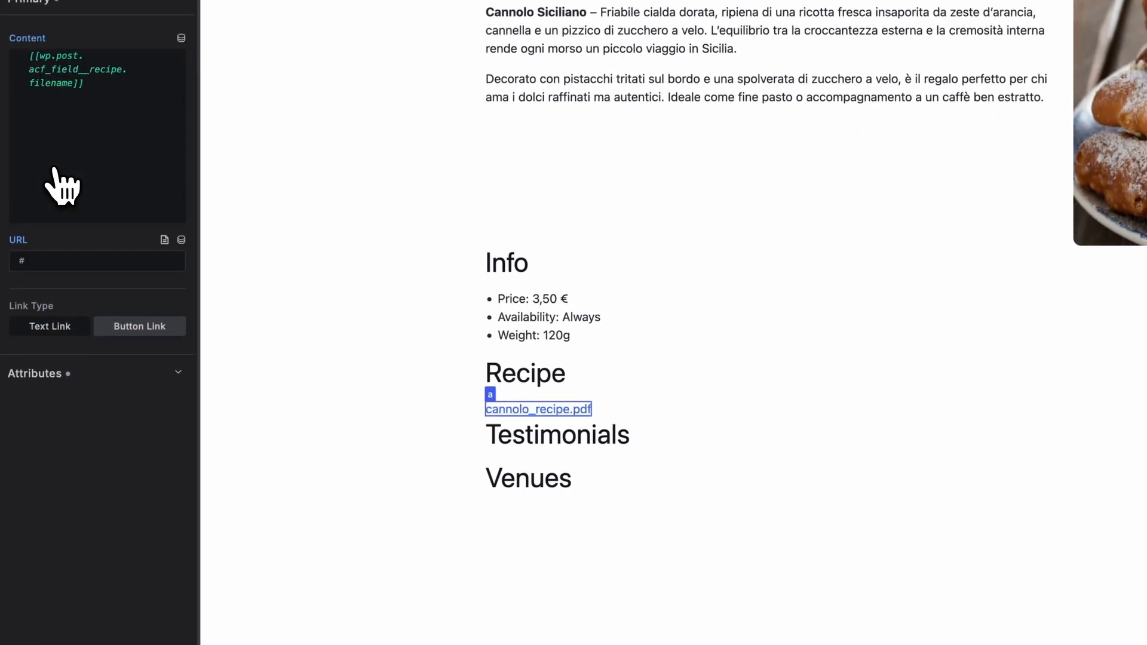
Set the link's URL to the Acf Field Recipe url dynamic tag.
{"action": "left_click", "coordinate": [76, 261]}
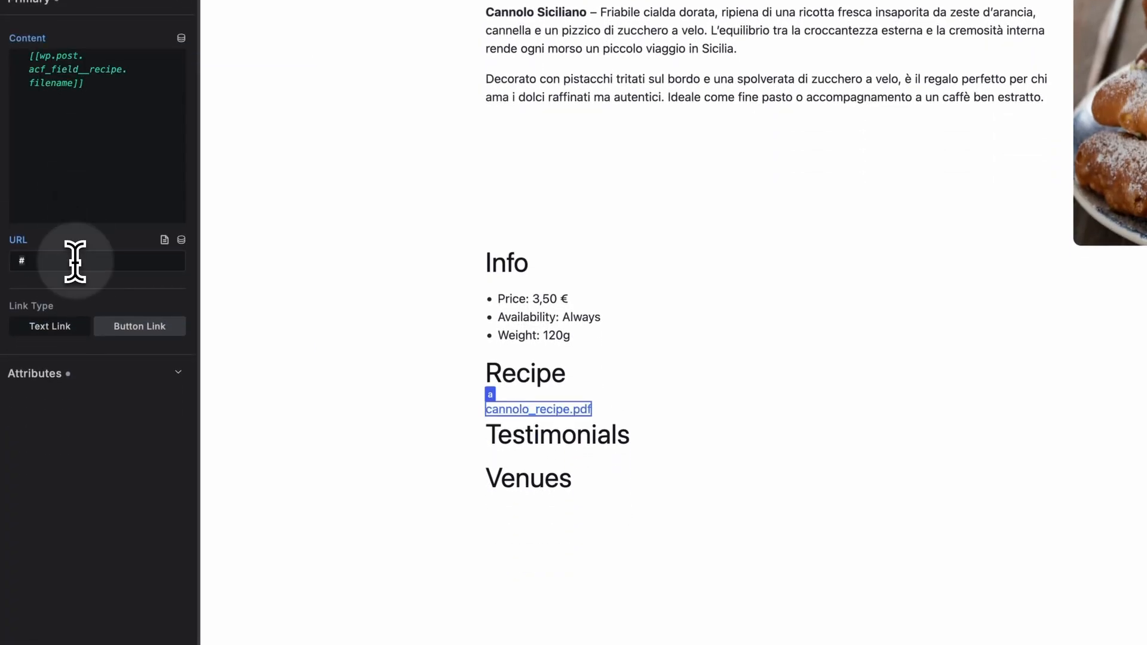
{"action": "key", "text": "BackSpace"}
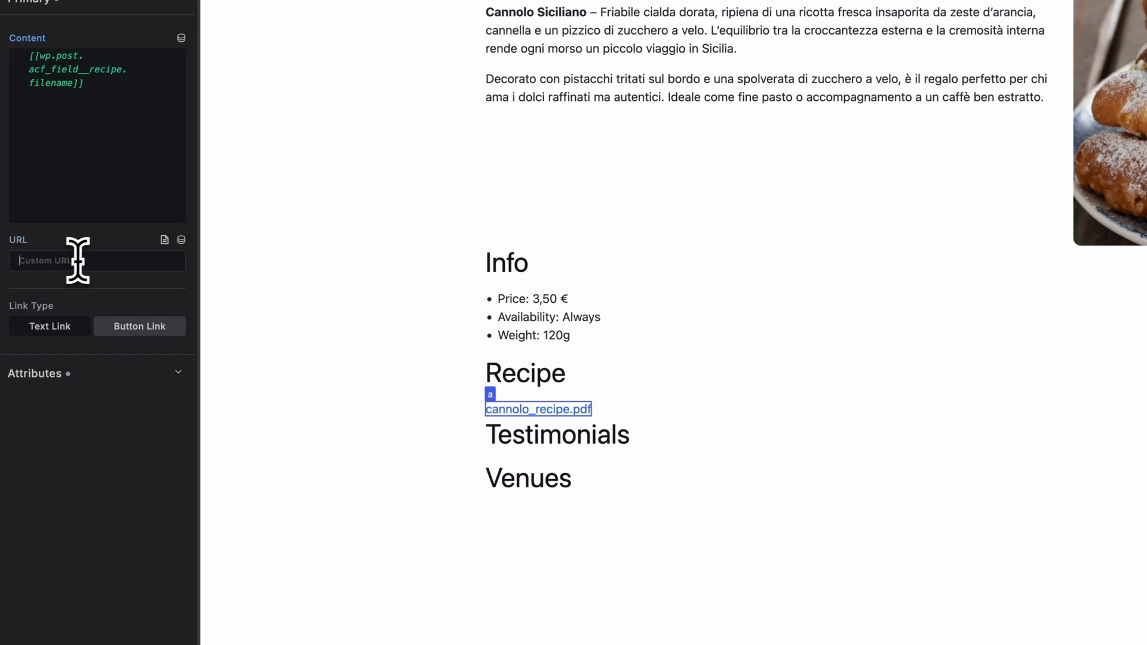
{"action": "left_click", "coordinate": [181, 240]}
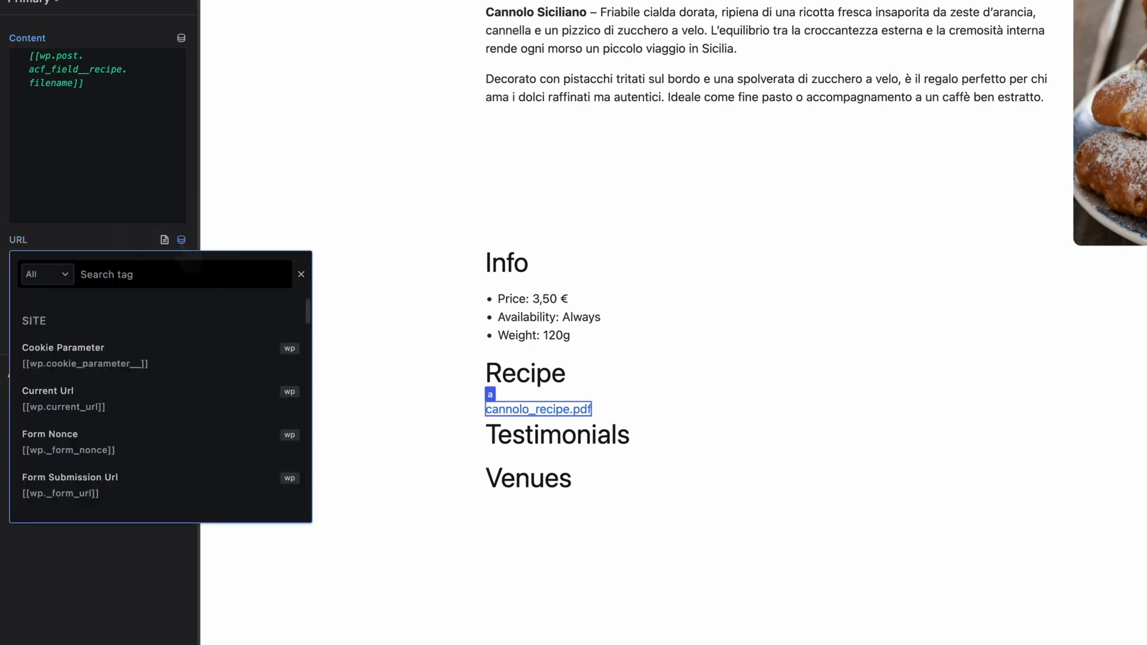
{"action": "type", "text": "reci"}
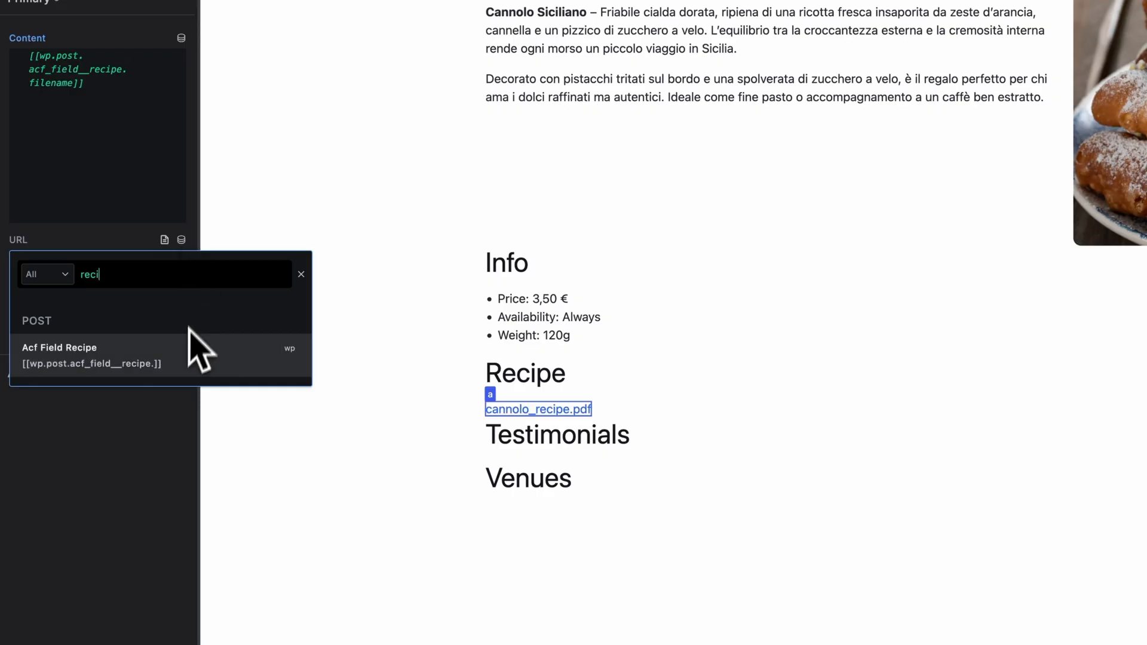
{"action": "left_click", "coordinate": [185, 365]}
{"action": "scroll", "coordinate": [176, 406], "scroll_direction": "down", "scroll_amount": 5}
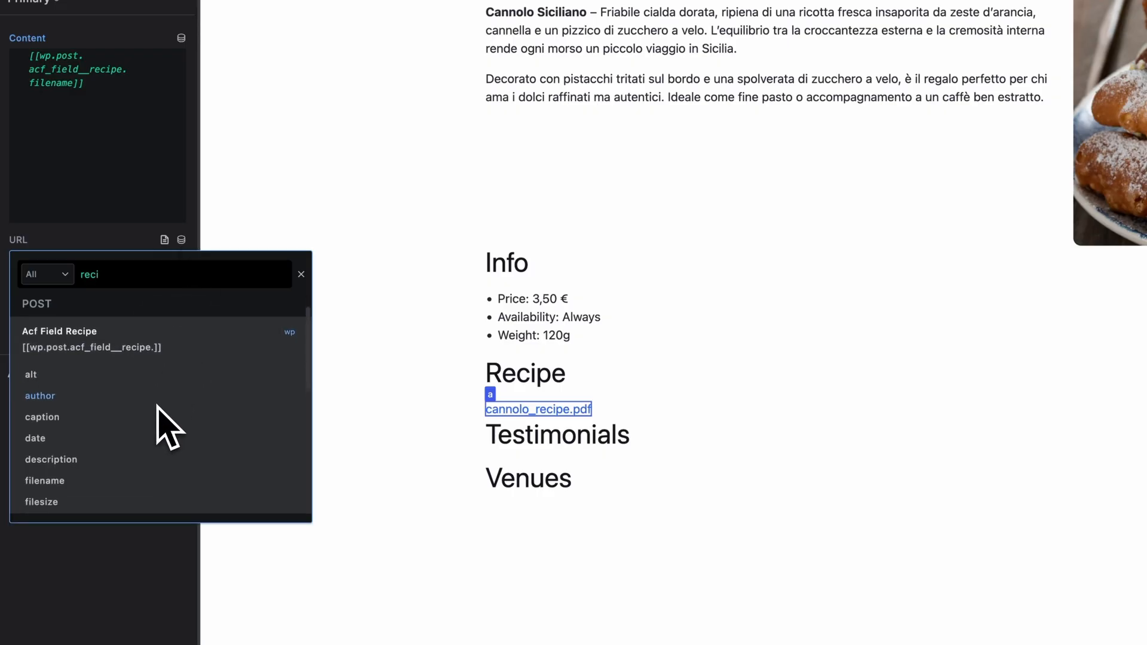
{"action": "scroll", "coordinate": [157, 406], "scroll_direction": "down", "scroll_amount": 3}
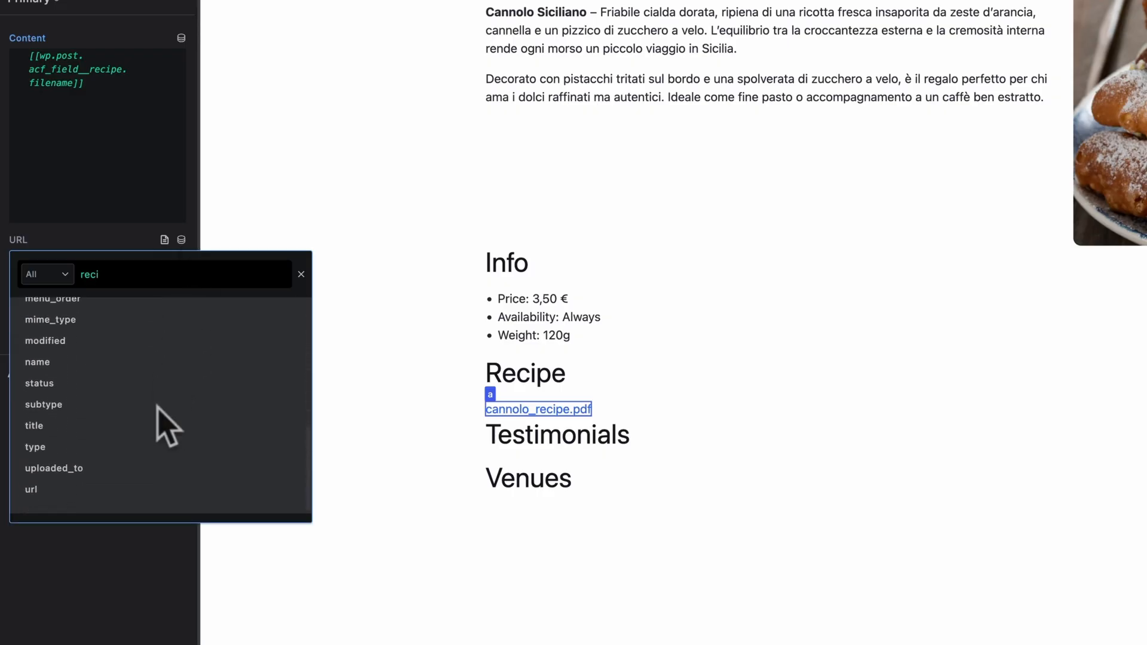
{"action": "left_click", "coordinate": [51, 490]}
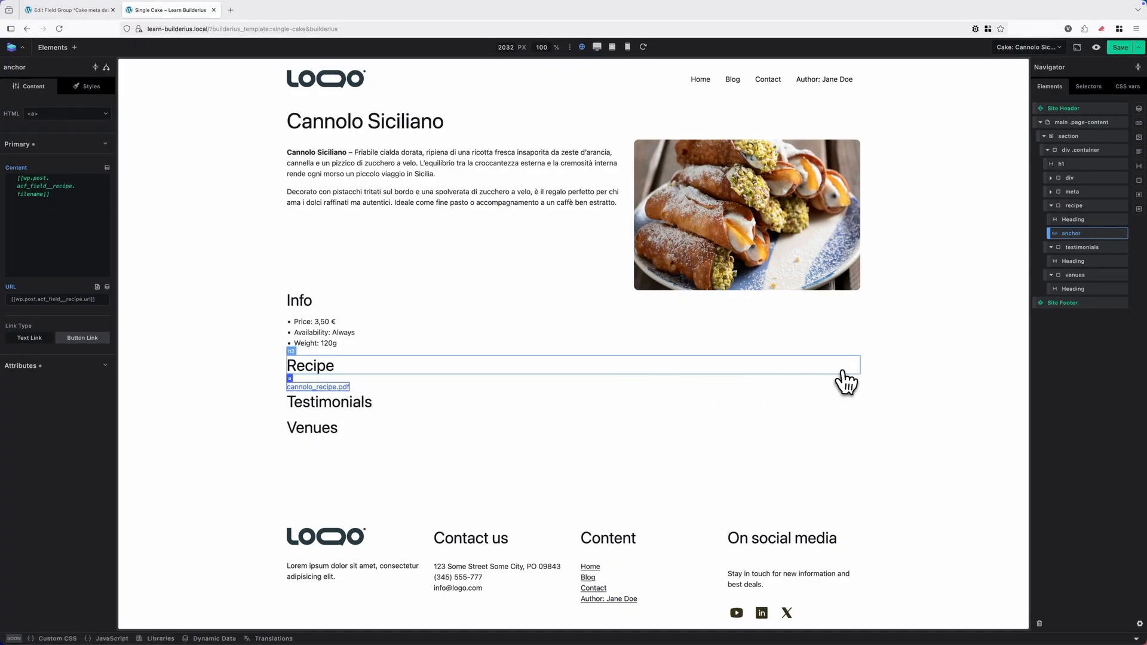
Add a collection inside the testimonials container, with a template div holding a heading and a paragraph.
{"action": "left_click", "coordinate": [1082, 247]}
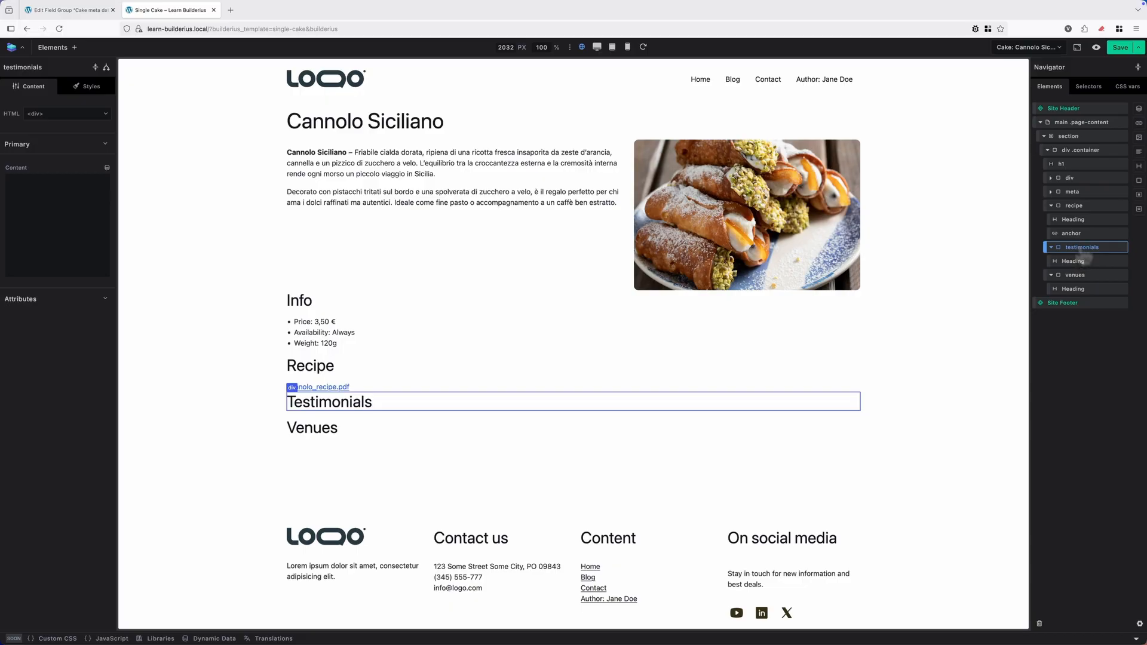
{"action": "left_click", "coordinate": [1139, 110]}
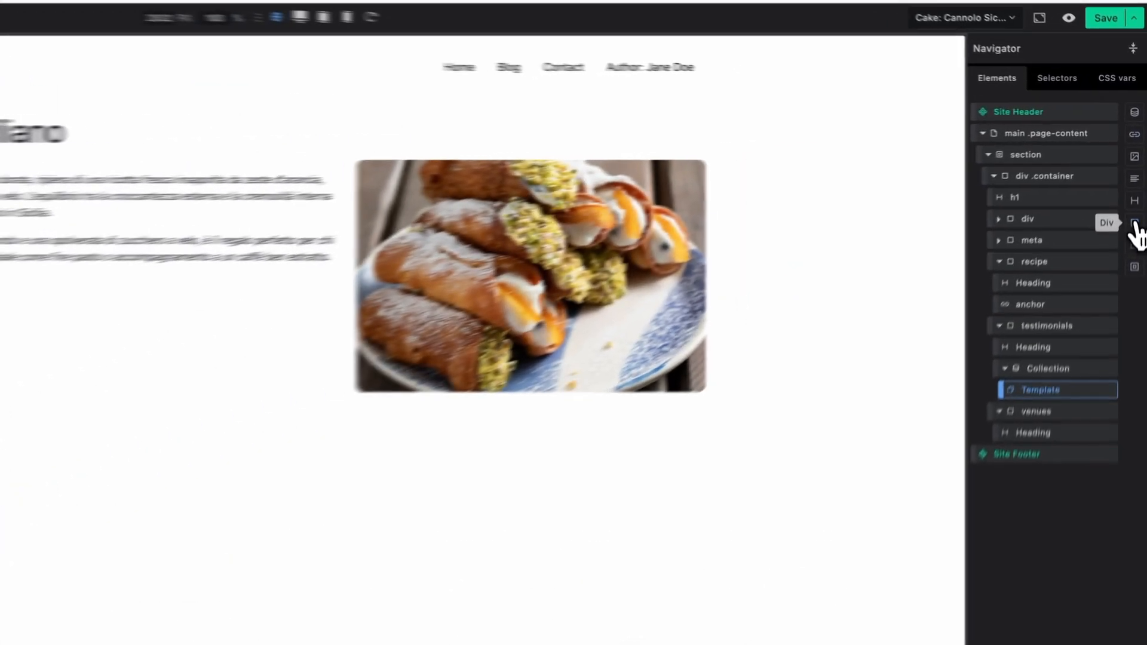
{"action": "left_click", "coordinate": [1139, 180]}
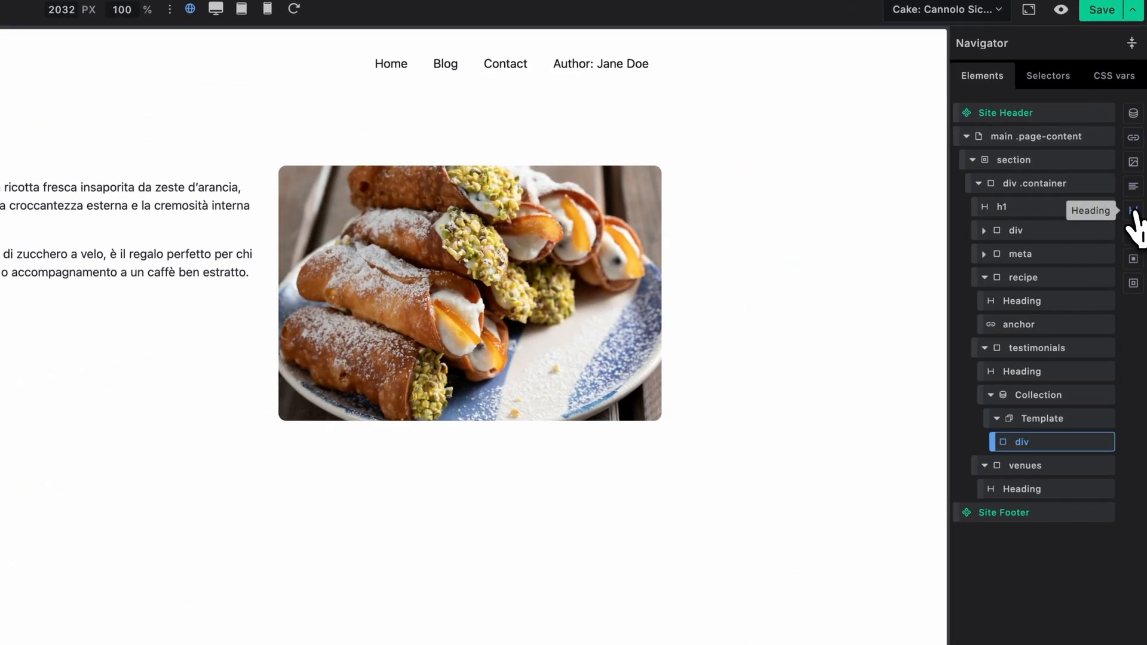
{"action": "left_click", "coordinate": [1135, 214]}
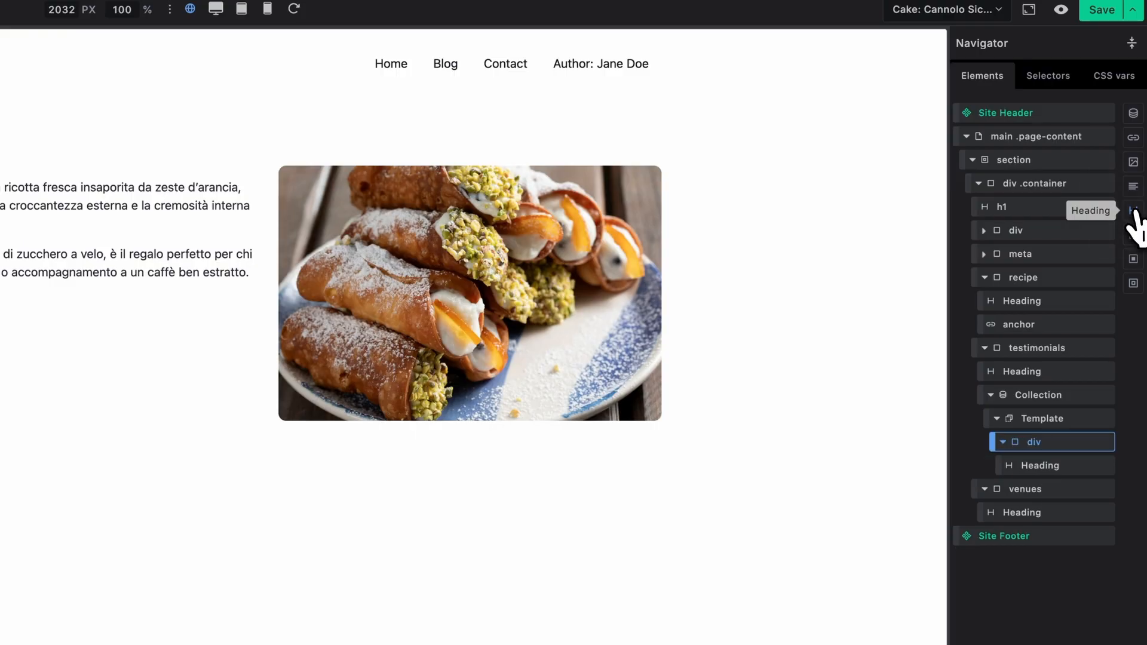
{"action": "left_click", "coordinate": [1134, 187]}
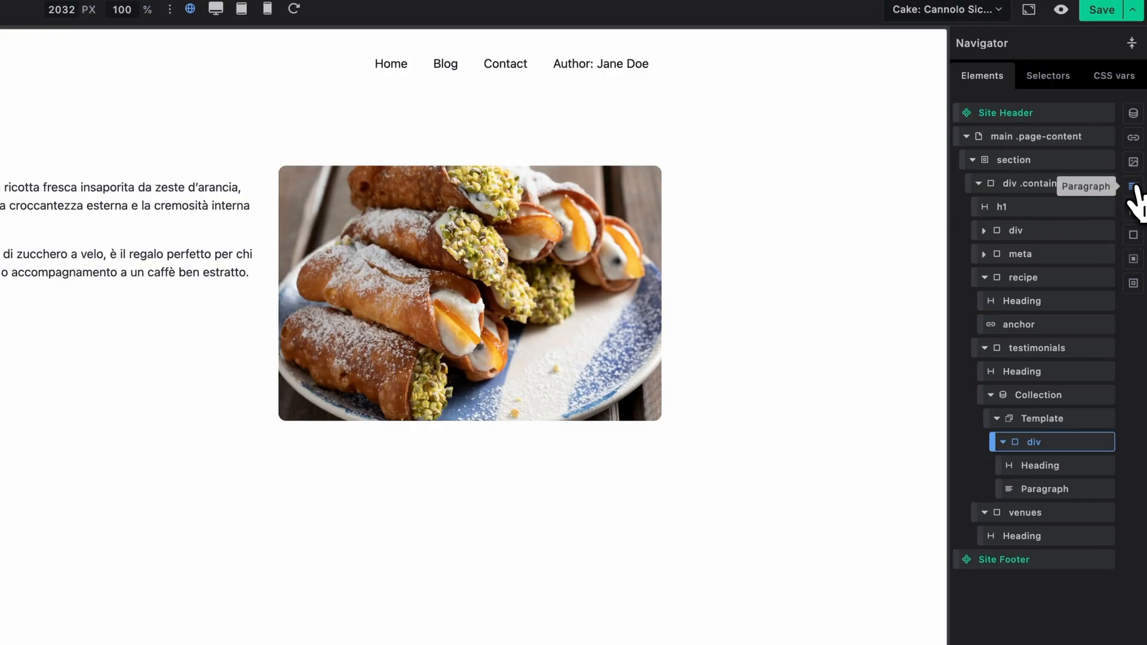
Set the testimonials collection's data source to the Acf Field Testimonials dynamic tag.
{"action": "left_click", "coordinate": [1043, 396]}
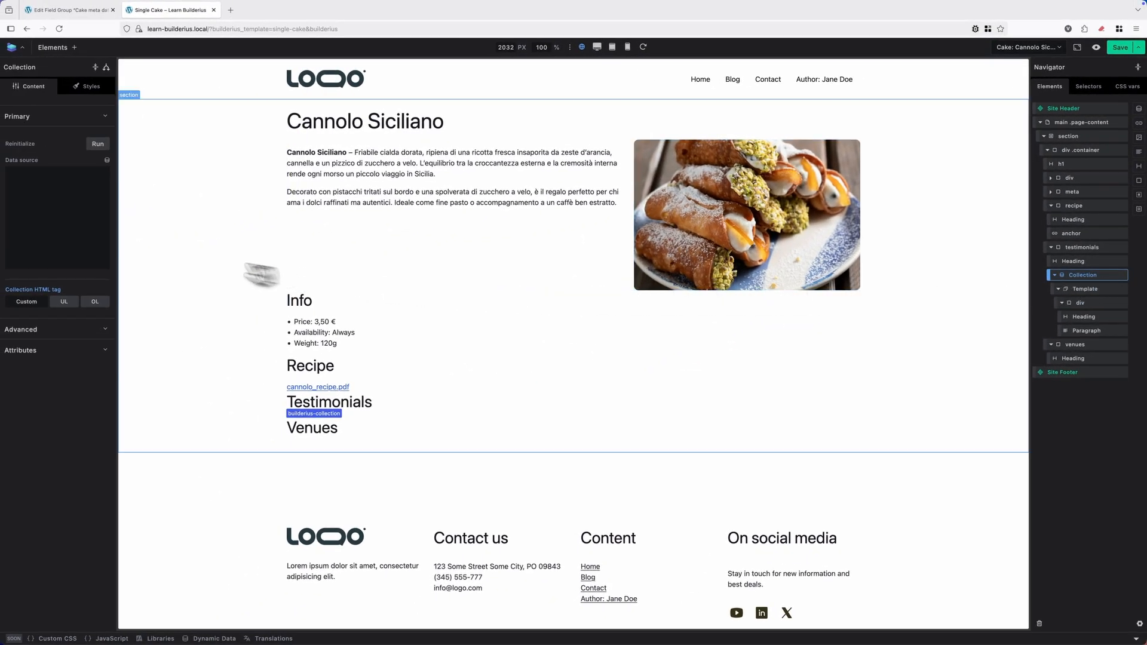
{"action": "left_click", "coordinate": [107, 161]}
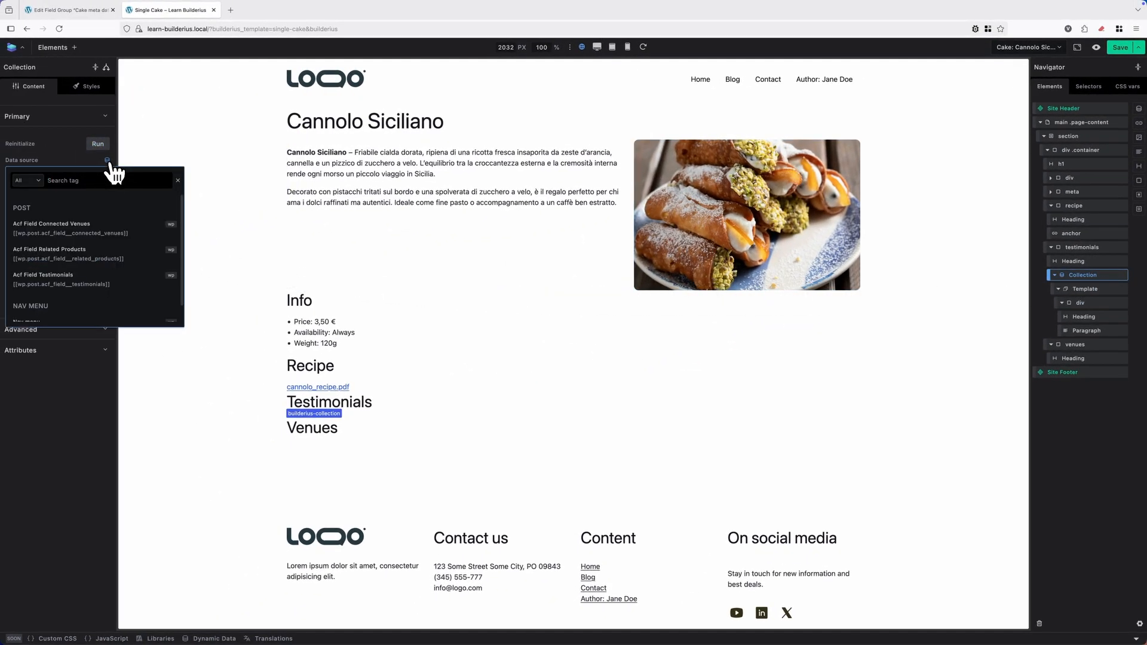
{"action": "type", "text": "test"}
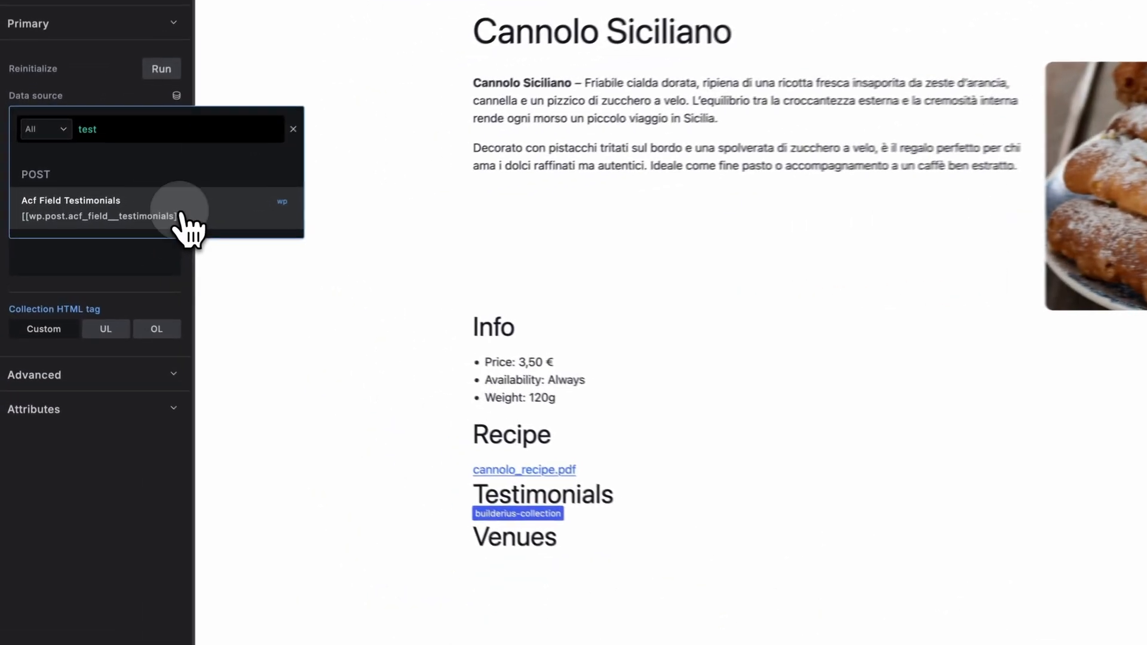
{"action": "left_click", "coordinate": [111, 233]}
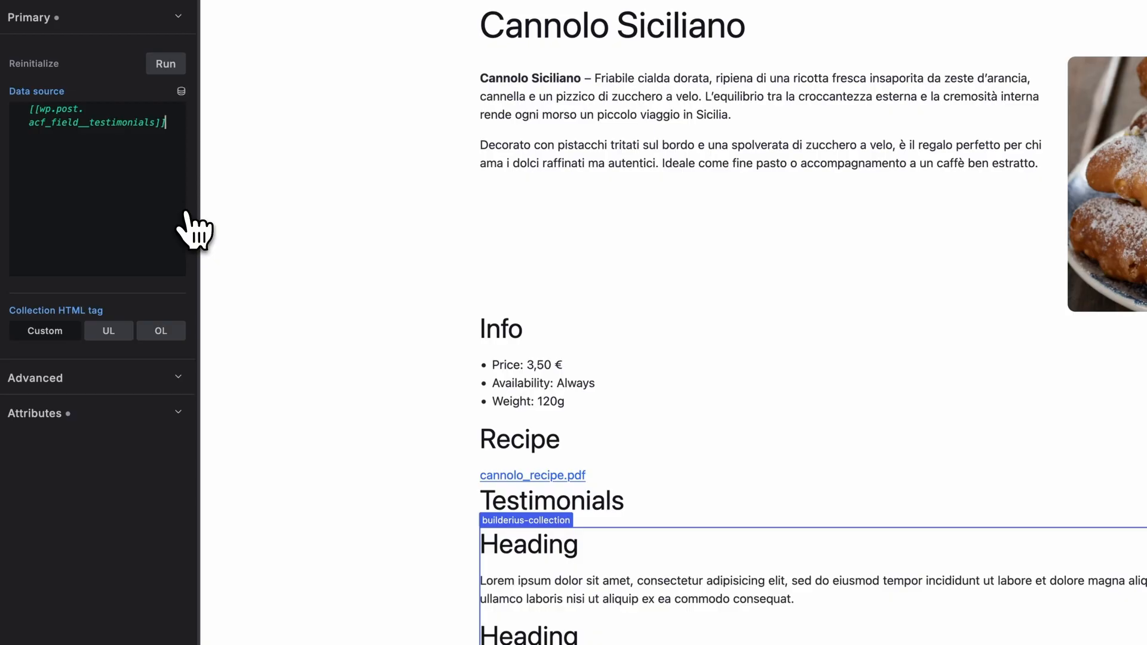
{"action": "scroll", "coordinate": [703, 392], "scroll_direction": "down", "scroll_amount": 2}
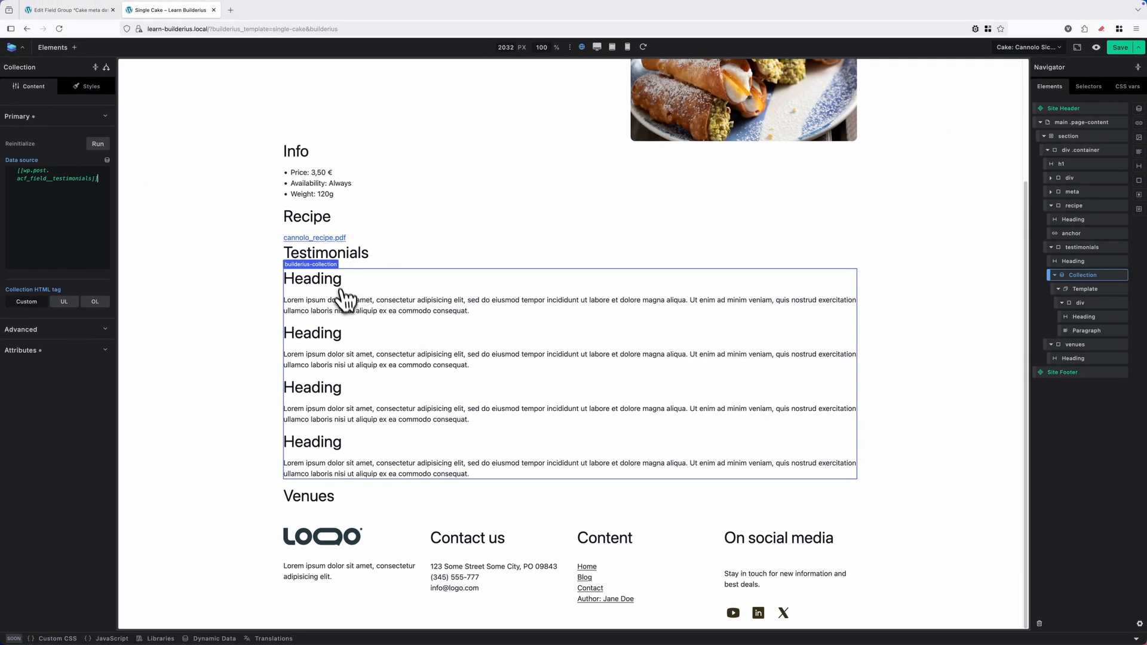
Replace the template heading's content with the Name loop tag.
{"action": "left_click", "coordinate": [1085, 319]}
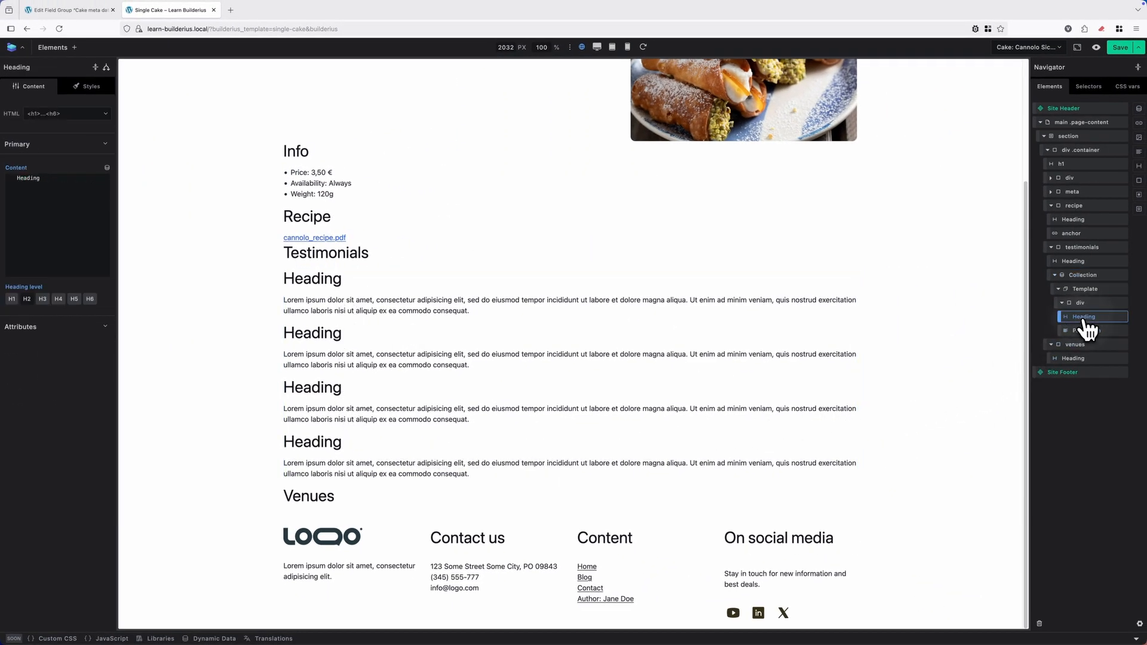
{"action": "left_click", "coordinate": [96, 185]}
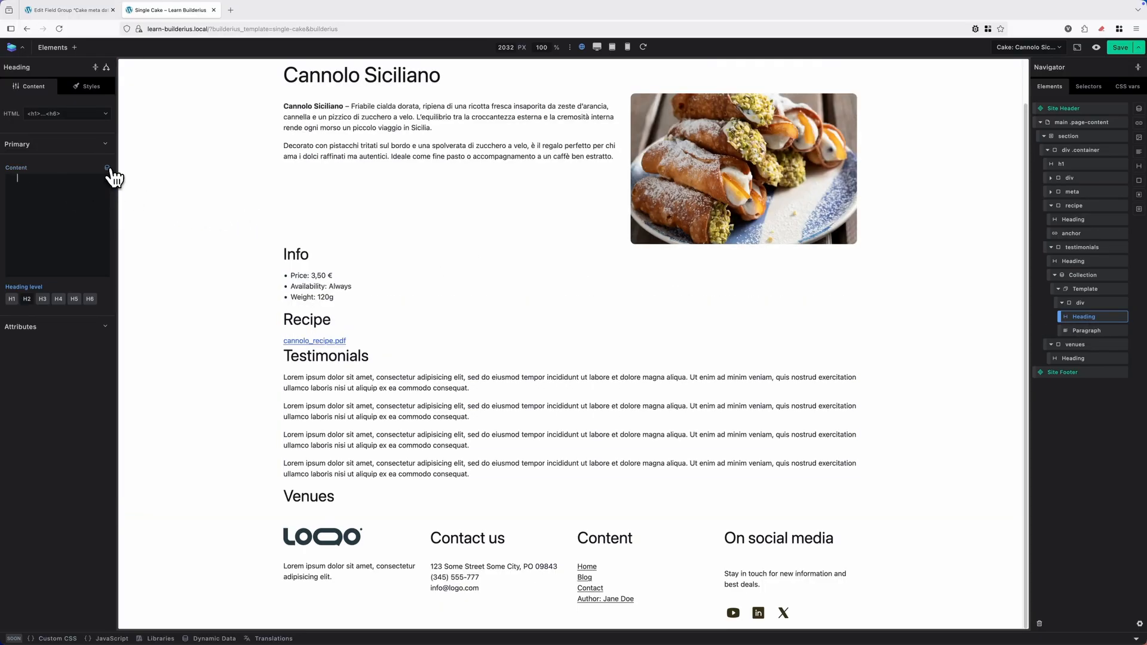
{"action": "left_click", "coordinate": [108, 169]}
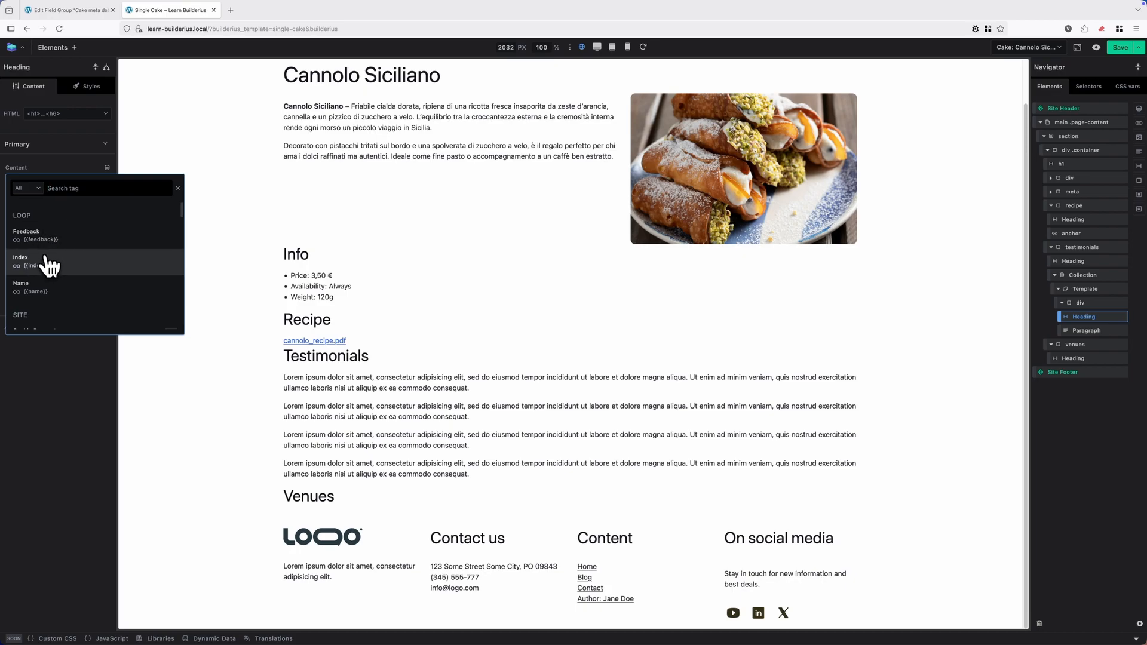
{"action": "left_click", "coordinate": [38, 292]}
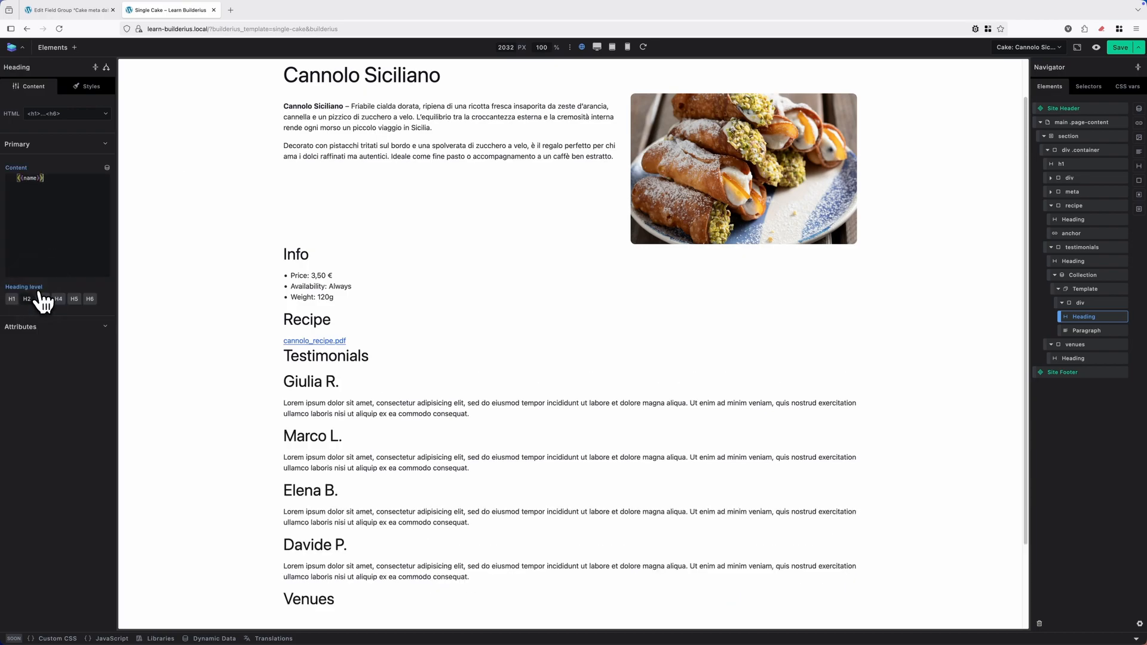
Replace the template paragraph's placeholder text with the Feedback loop tag.
{"action": "left_click", "coordinate": [1088, 331]}
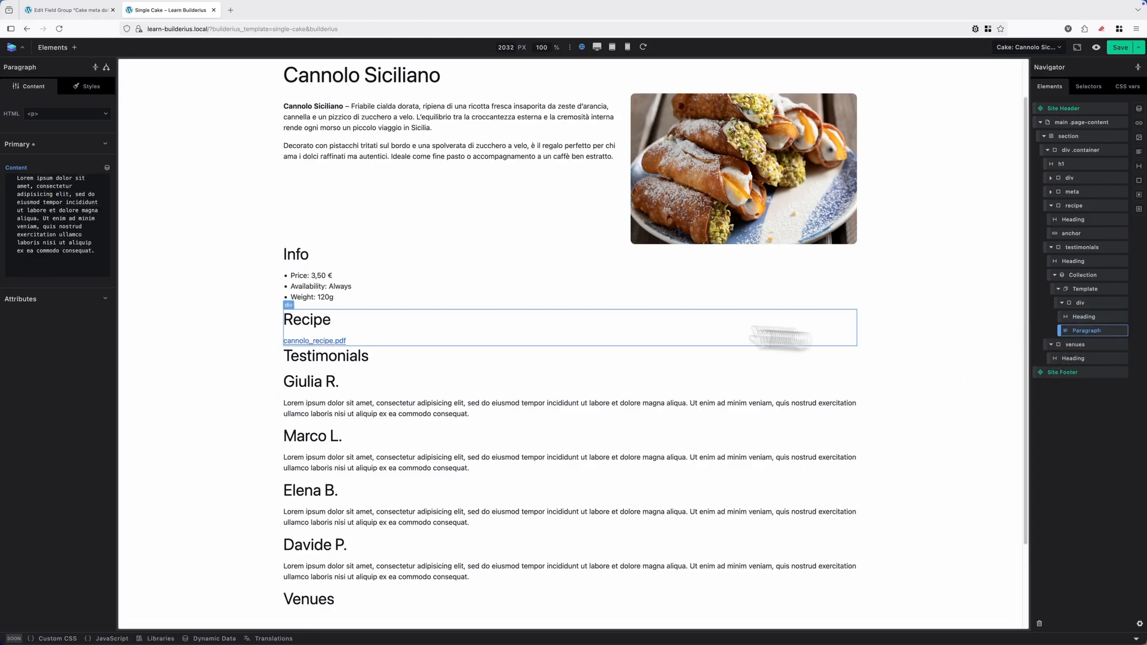
{"action": "left_click", "coordinate": [65, 250]}
{"action": "key", "text": "ctrl+a"}
{"action": "key", "text": "BackSpace"}
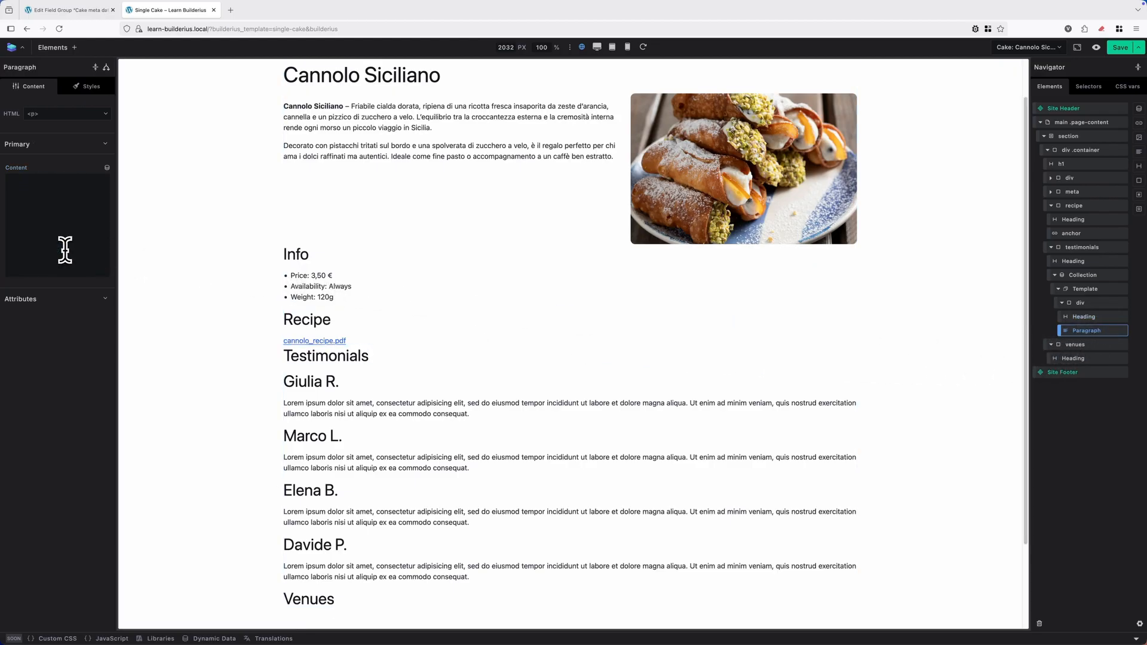
{"action": "left_click", "coordinate": [107, 169]}
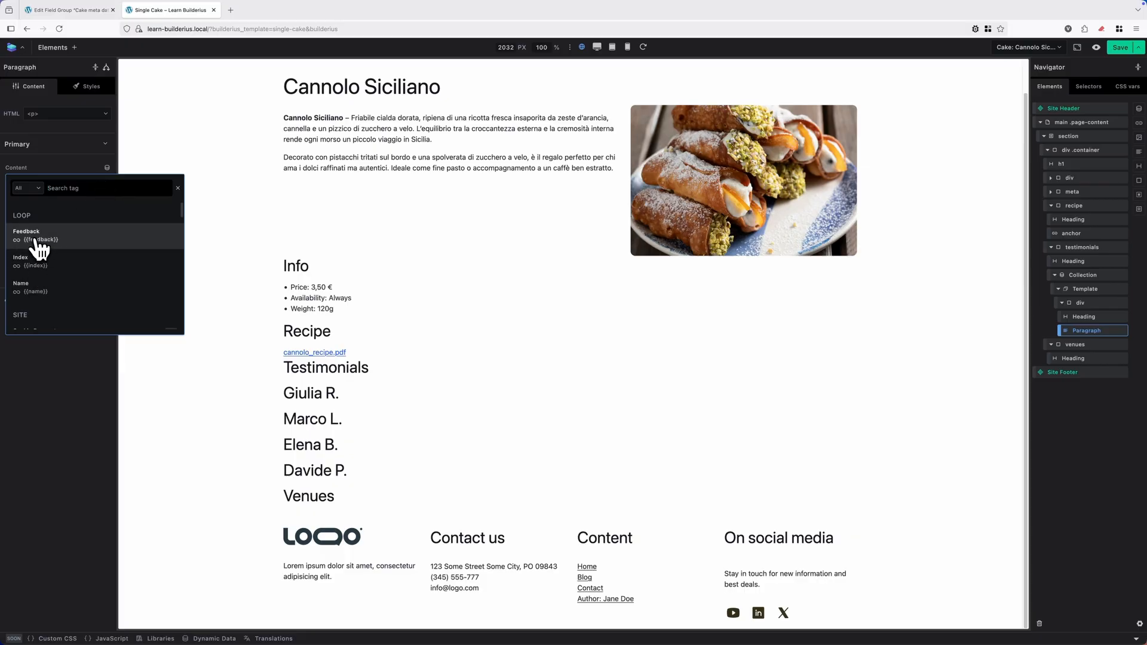
{"action": "left_click", "coordinate": [57, 242]}
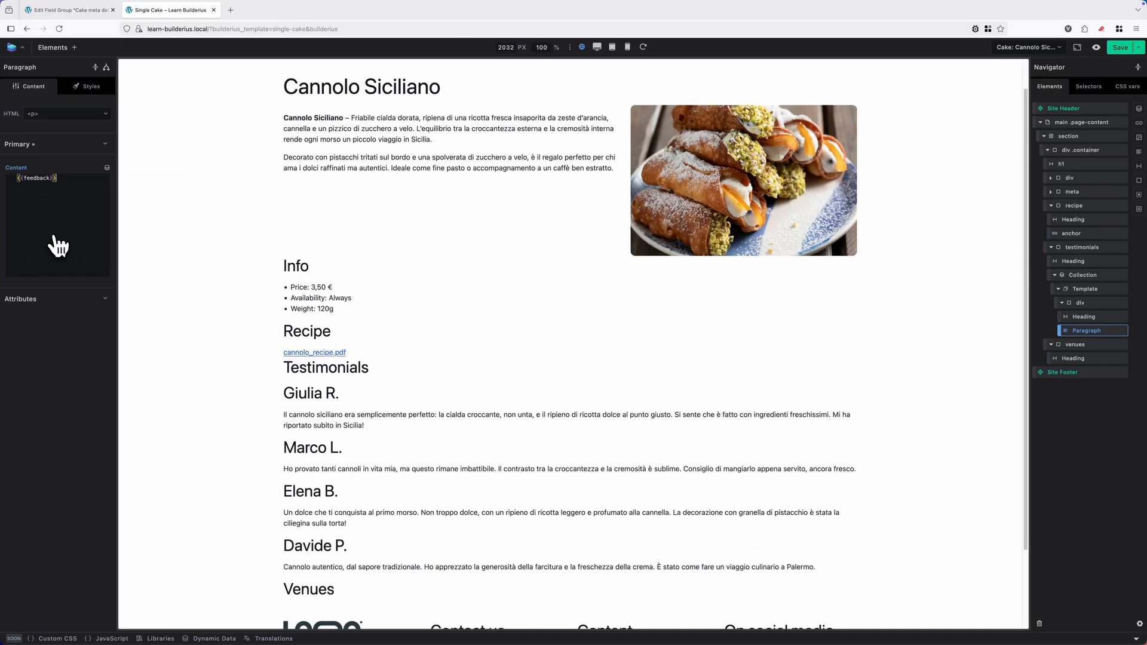
{"action": "scroll", "coordinate": [380, 328], "scroll_direction": "down", "scroll_amount": 3}
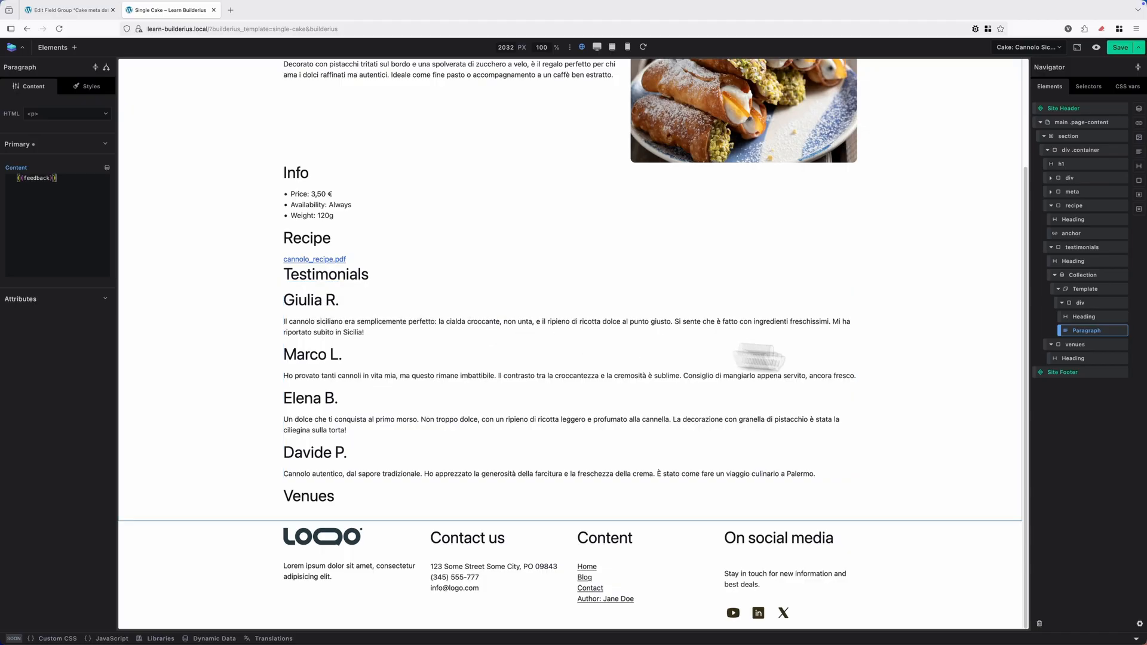
Prefix the template heading with the Index tag as {{index+1}}) before the name.
{"action": "left_click", "coordinate": [1093, 318]}
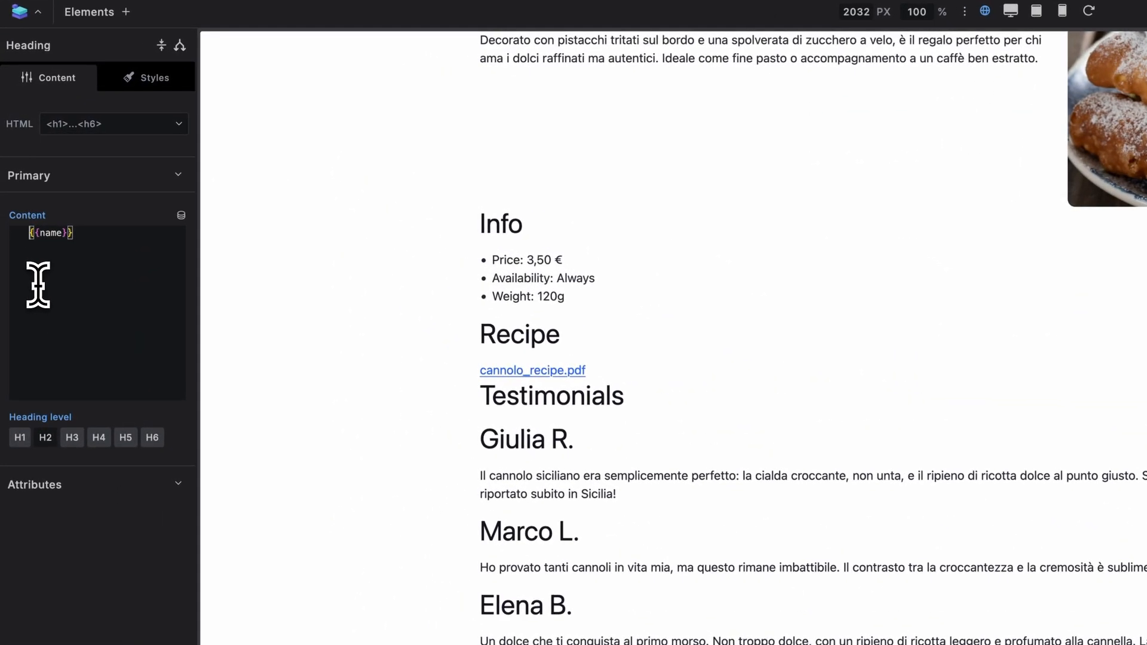
{"action": "left_click", "coordinate": [182, 217]}
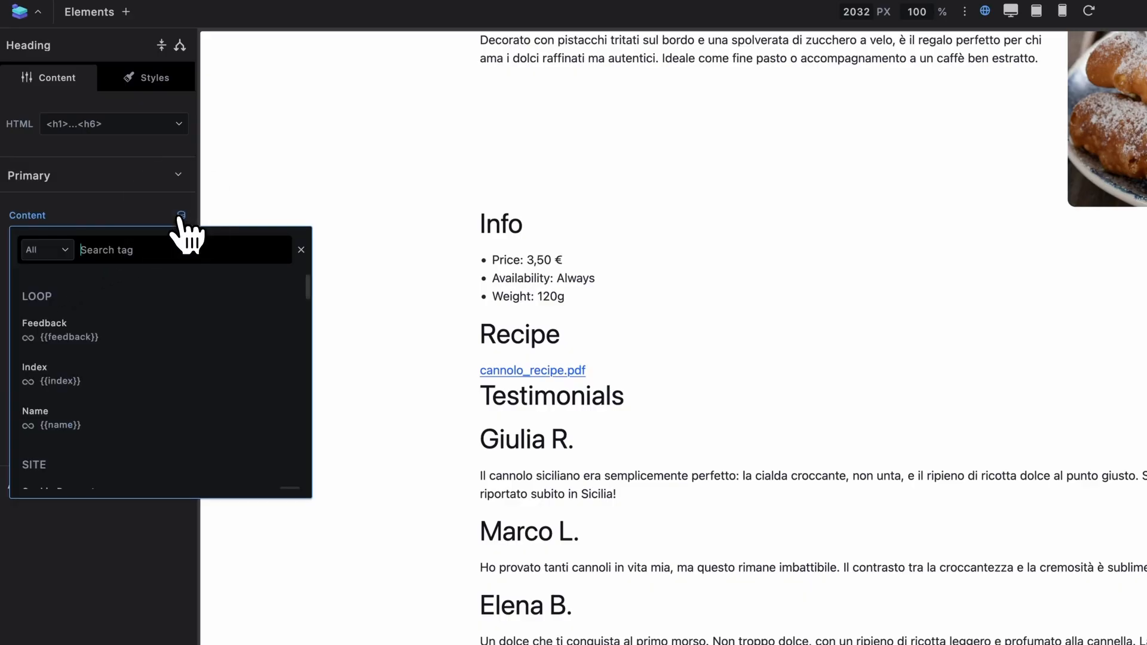
{"action": "left_click", "coordinate": [115, 391]}
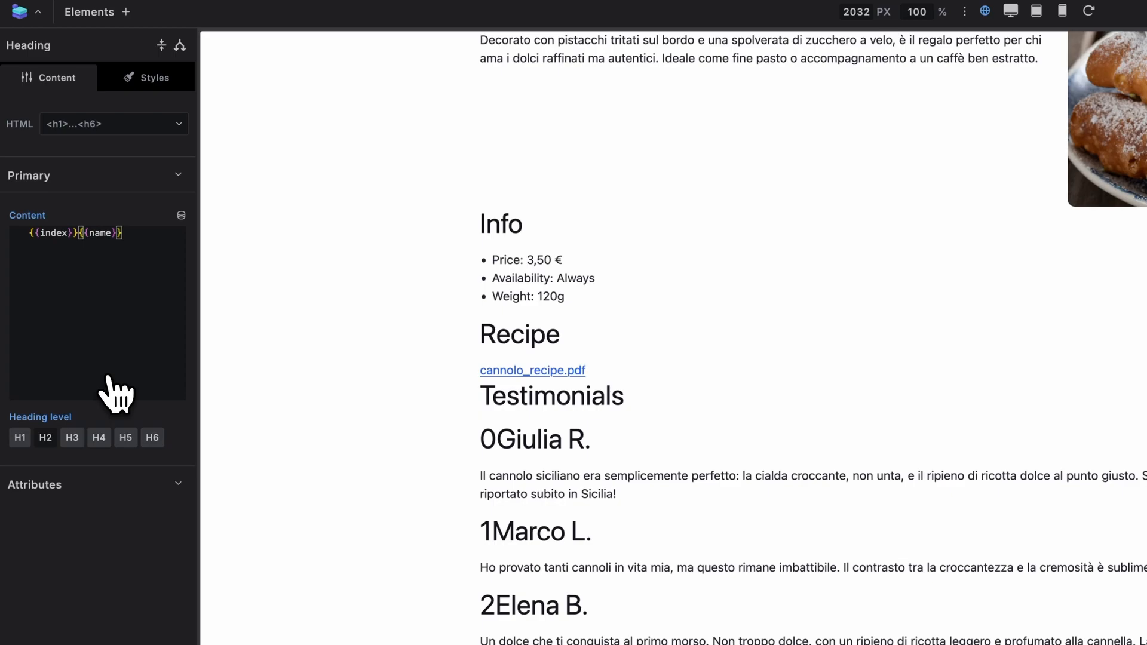
{"action": "type", "text": ")"}
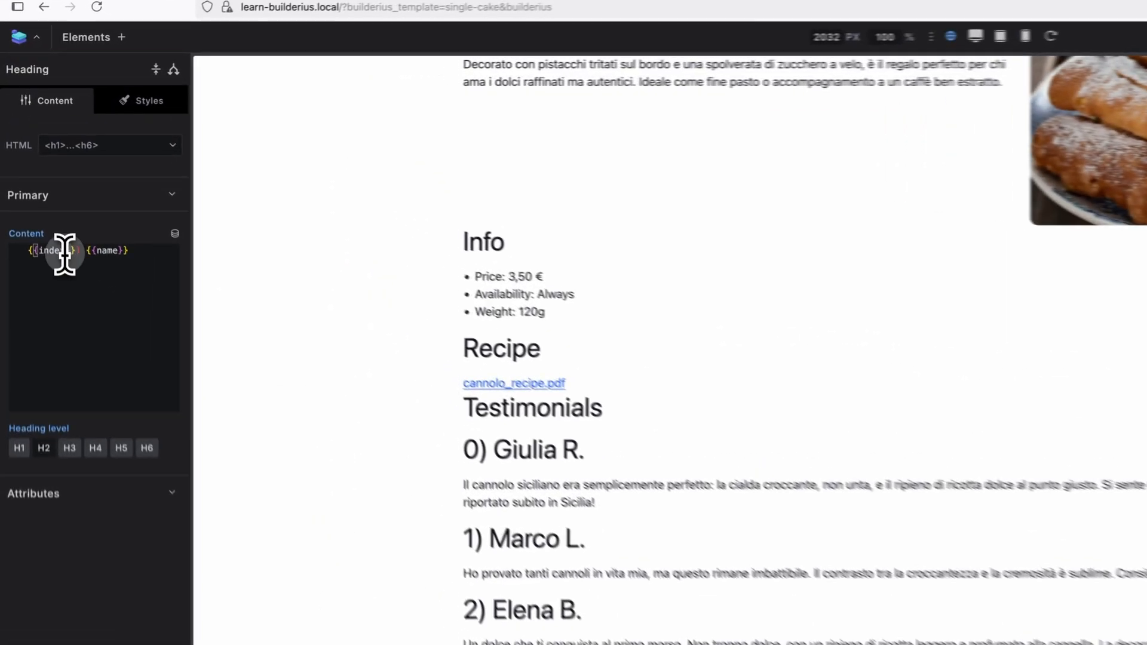
{"action": "left_click", "coordinate": [40, 179]}
{"action": "type", "text": "+"}
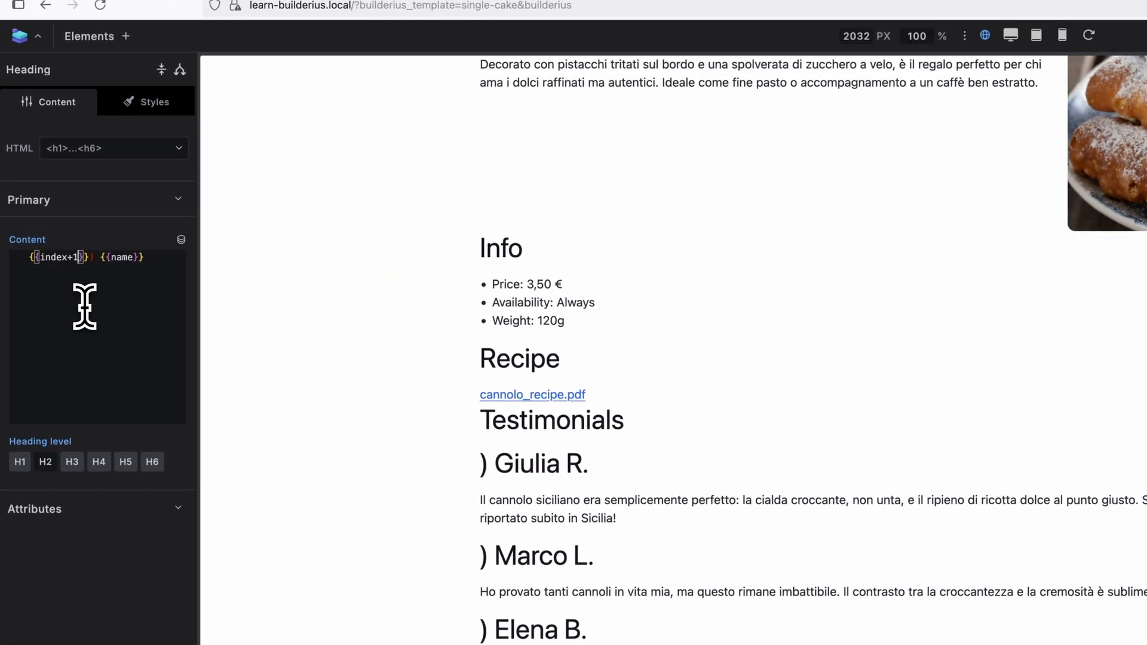
{"action": "type", "text": "1"}
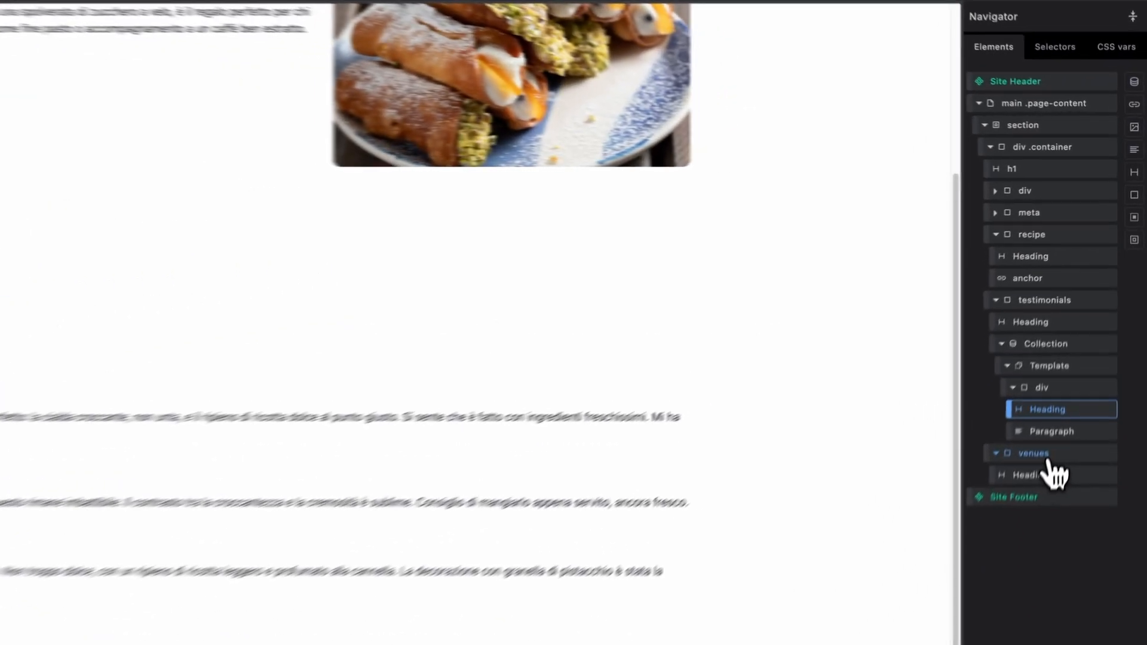
Add a collection containing a link element inside the venues container.
{"action": "left_click", "coordinate": [1085, 347]}
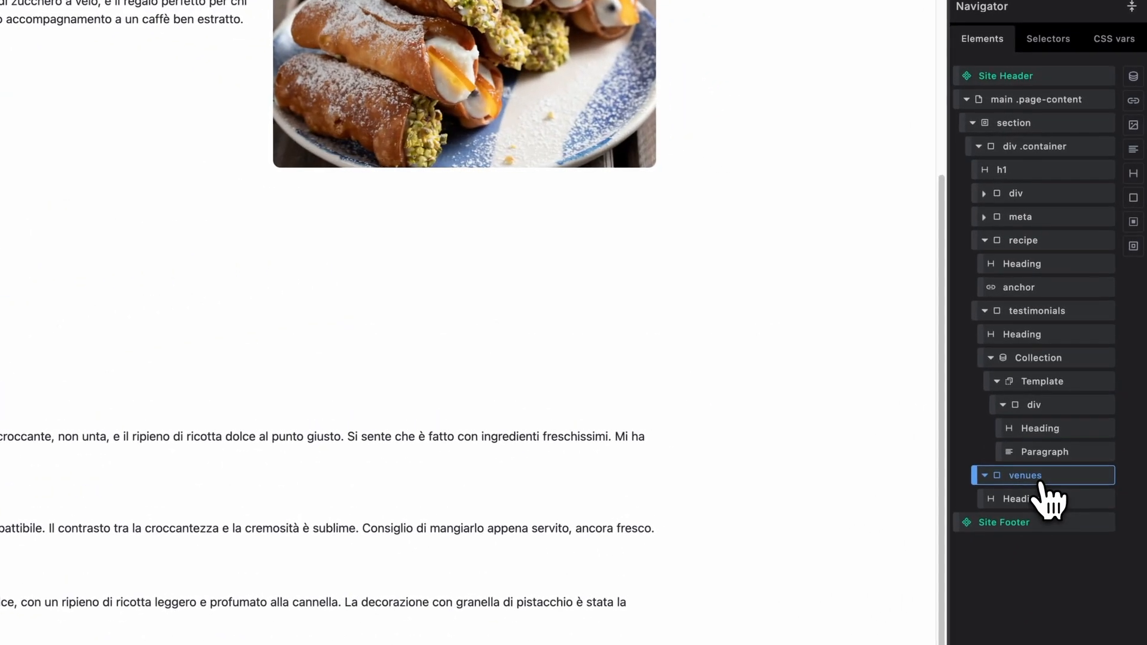
{"action": "left_click", "coordinate": [1134, 78]}
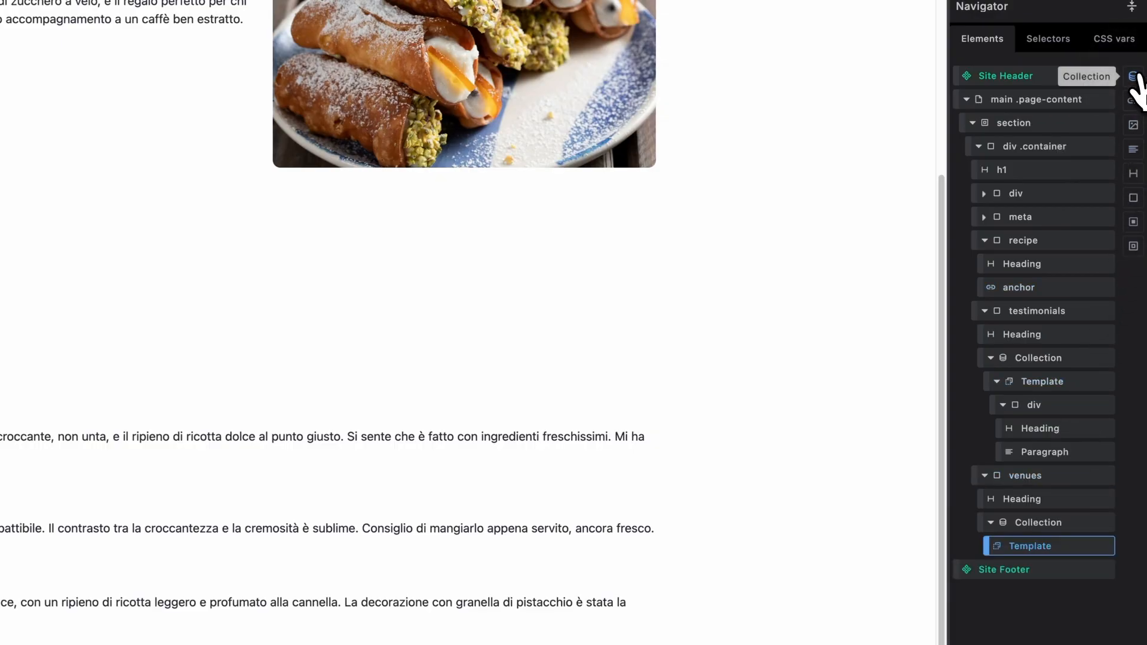
{"action": "left_click", "coordinate": [1133, 101]}
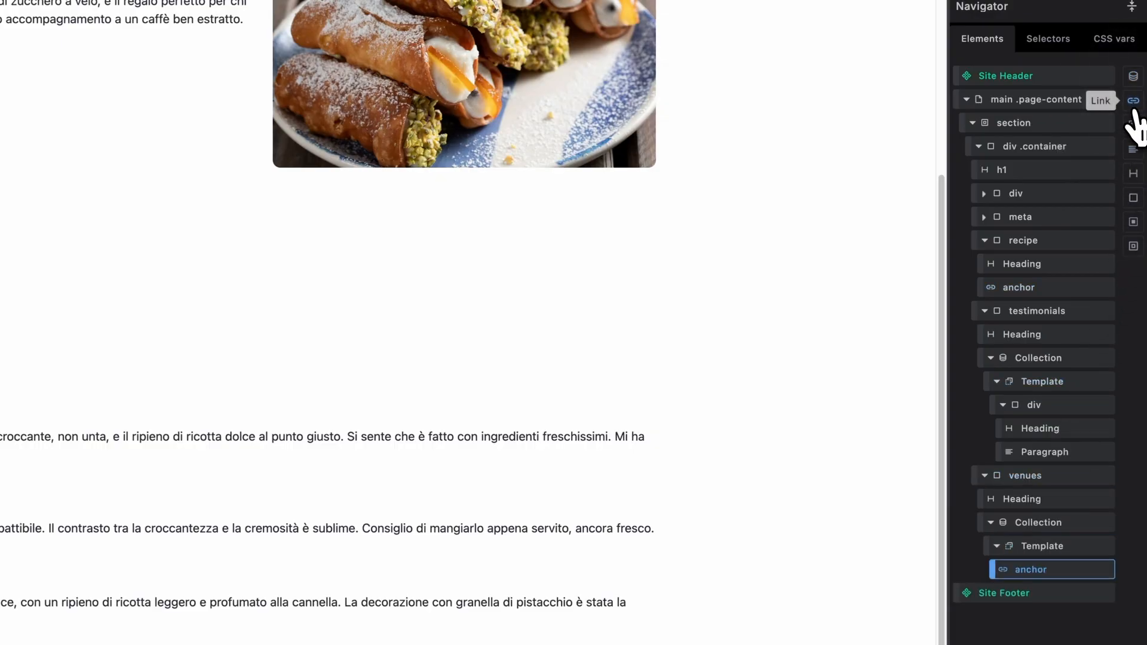
Set the venues collection's data source to the Acf Field Connected Venues dynamic tag.
{"action": "left_click", "coordinate": [1042, 525]}
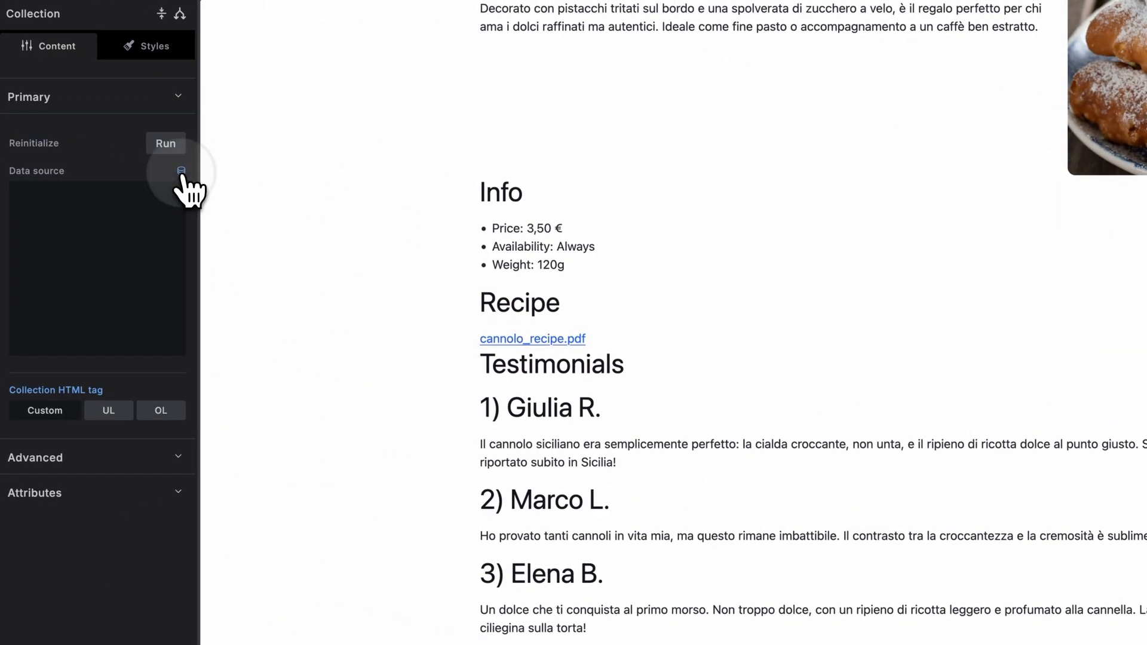
{"action": "left_click", "coordinate": [181, 172]}
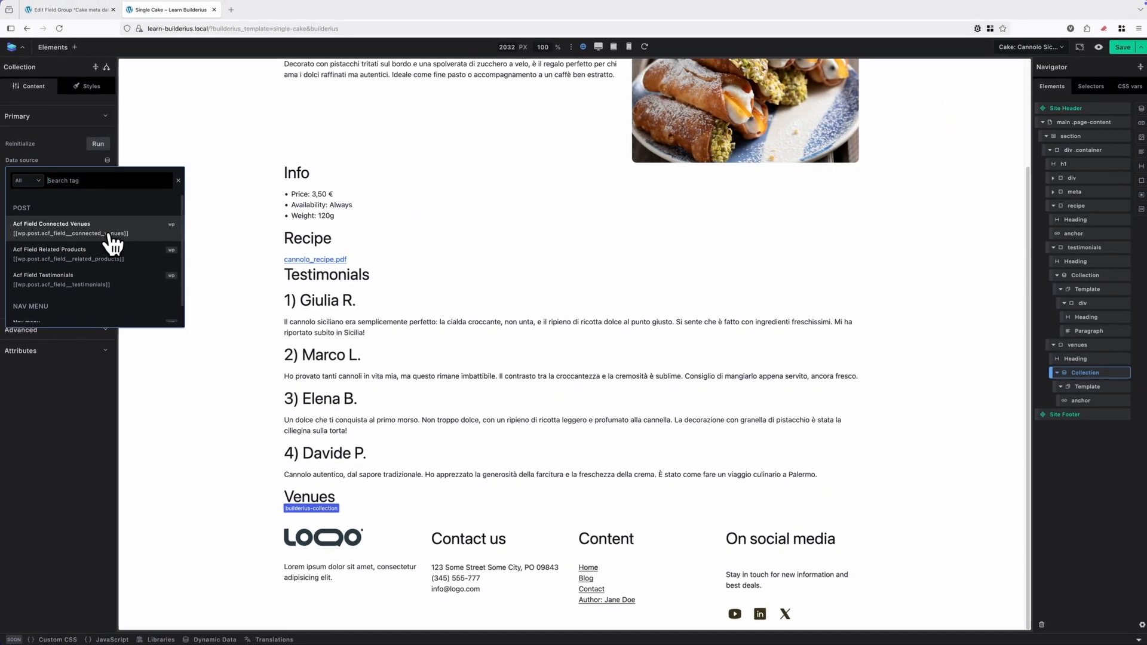
{"action": "left_click", "coordinate": [182, 288]}
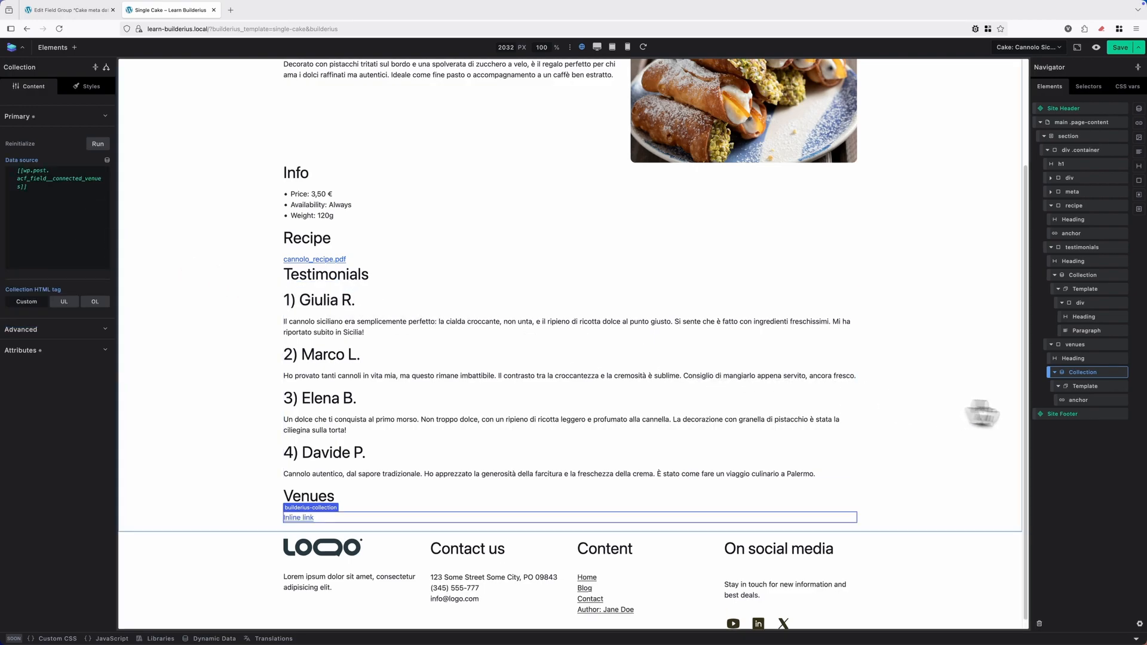
Set the venues link's content to the Post Title dynamic tag.
{"action": "left_click", "coordinate": [1078, 400]}
{"action": "left_click", "coordinate": [80, 177]}
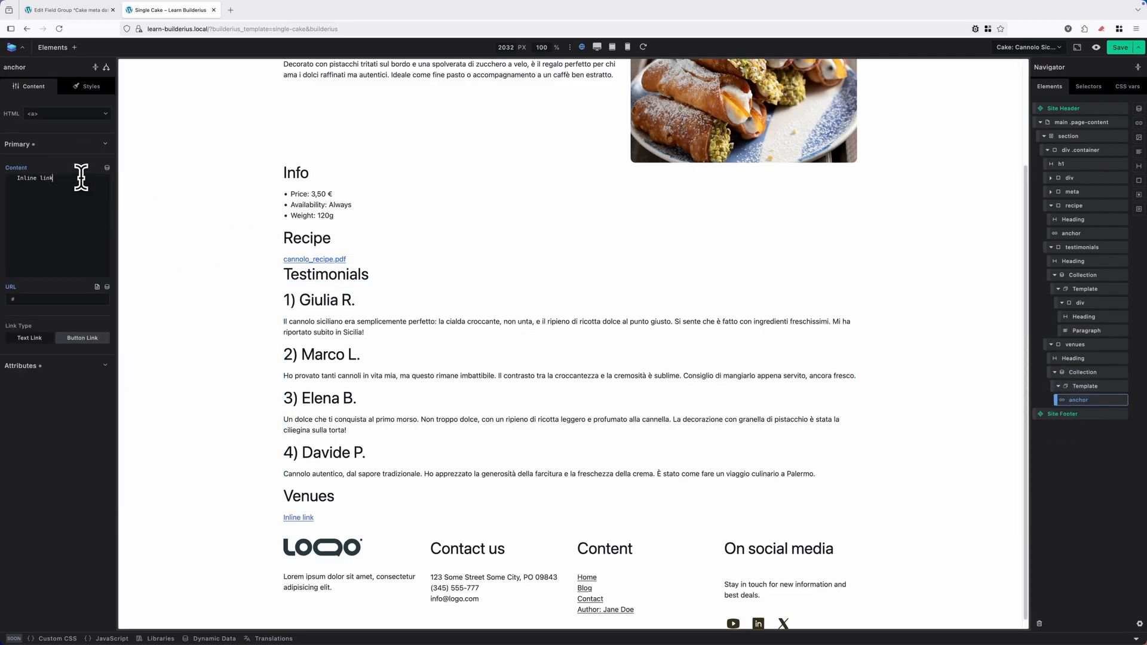
{"action": "left_click", "coordinate": [108, 169]}
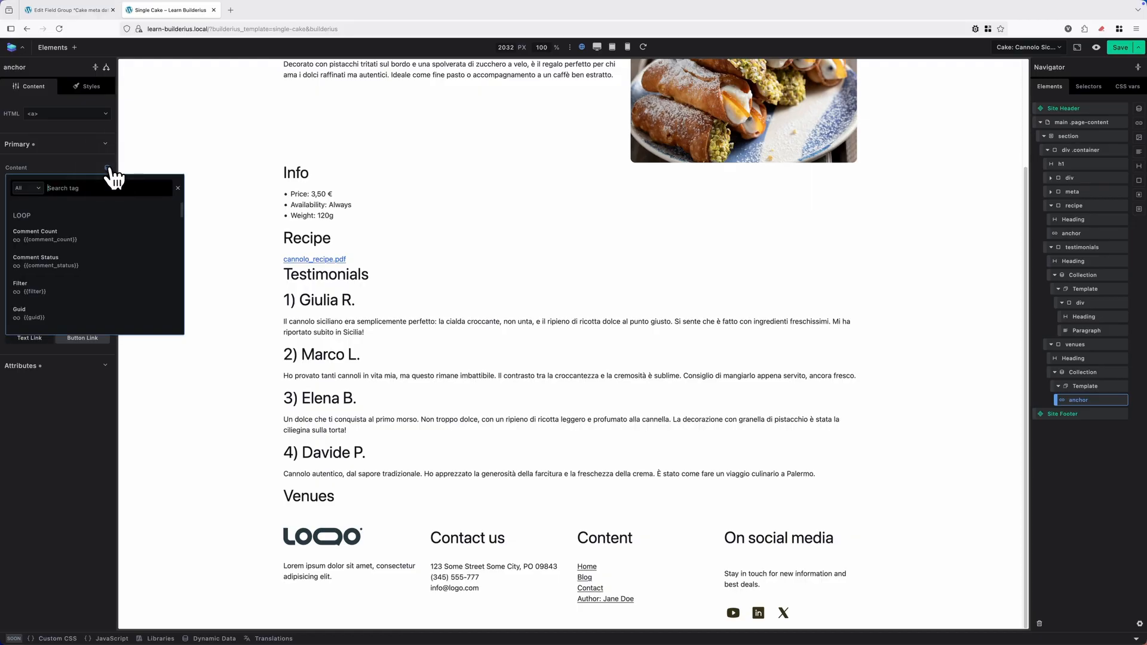
{"action": "scroll", "coordinate": [74, 249], "scroll_direction": "down", "scroll_amount": 2}
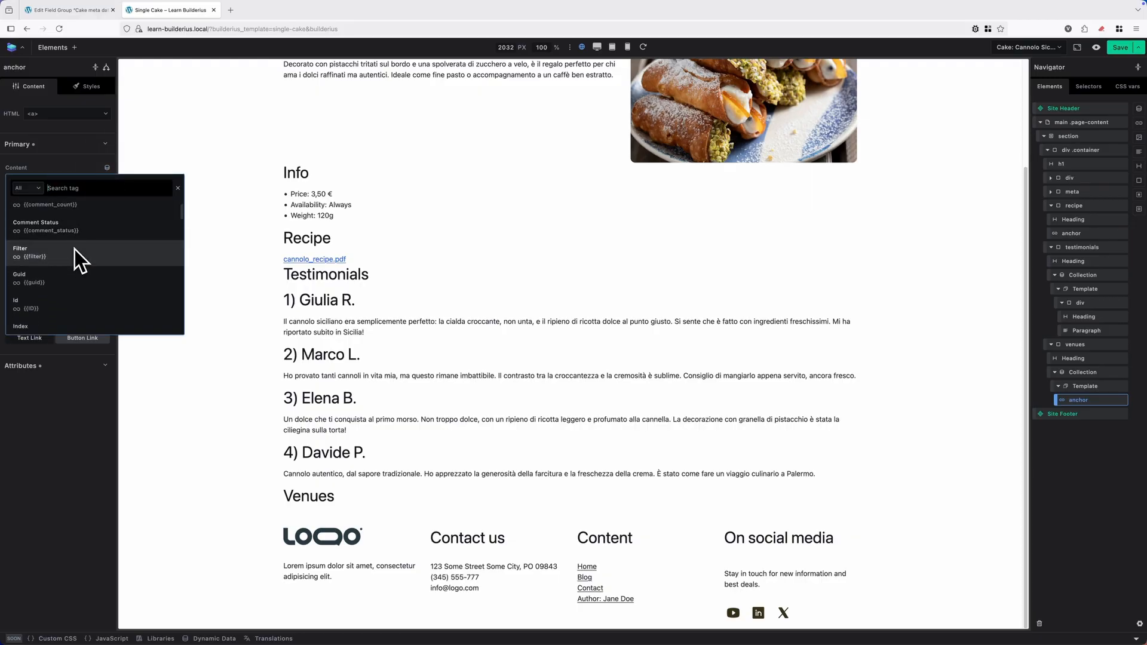
{"action": "scroll", "coordinate": [74, 250], "scroll_direction": "down", "scroll_amount": 3}
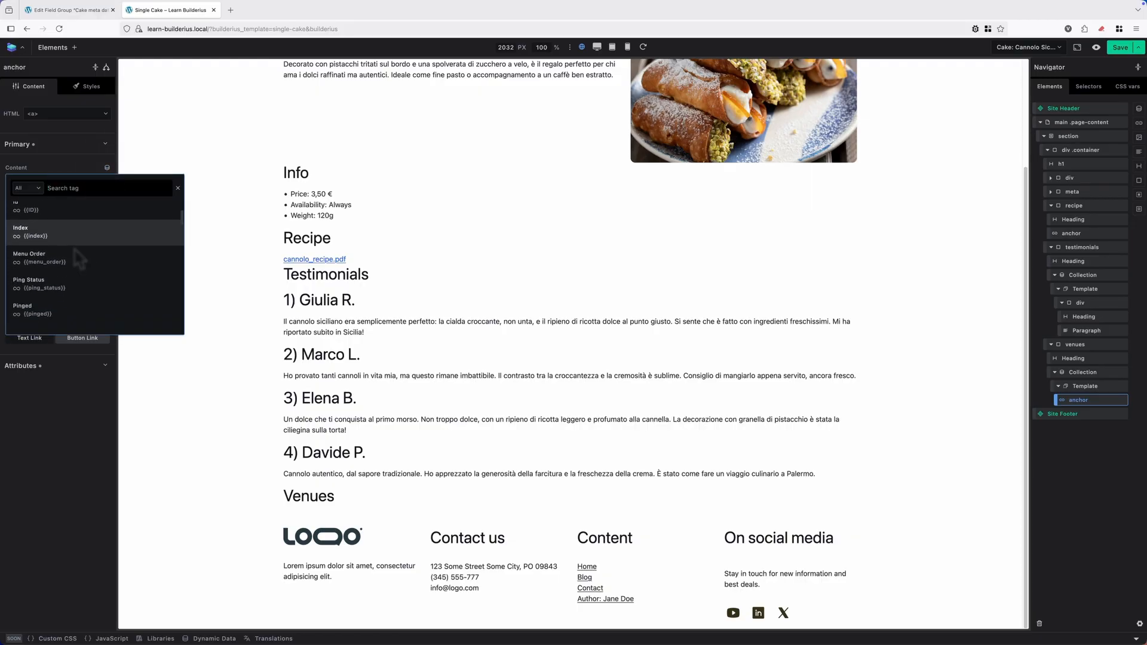
{"action": "type", "text": "titl"}
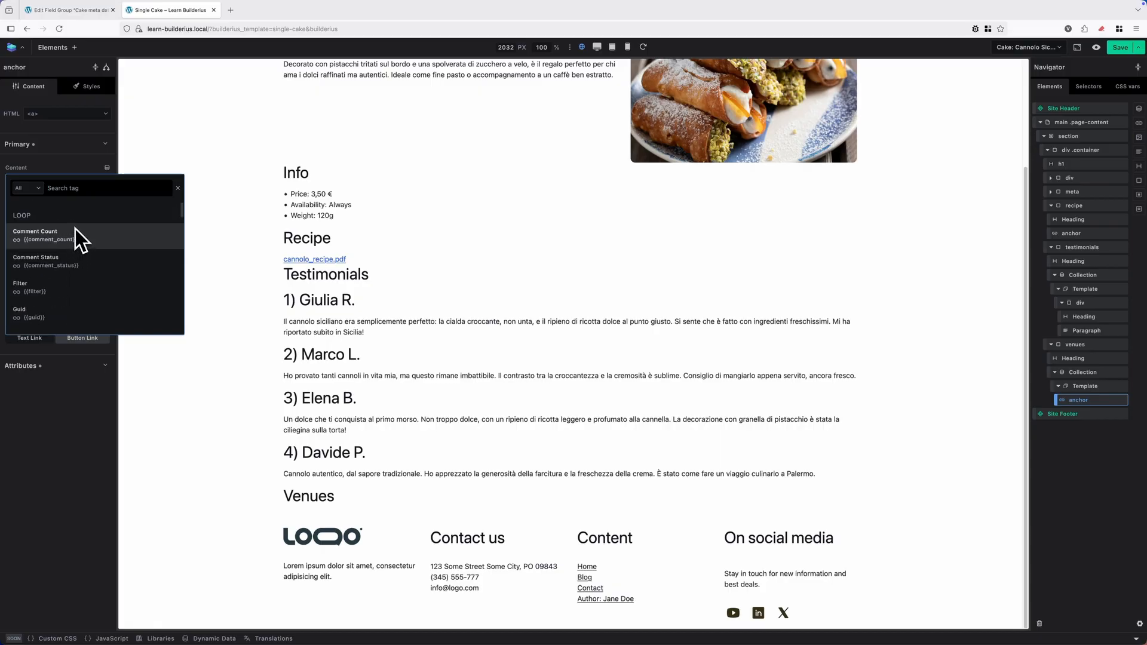
{"action": "left_click", "coordinate": [38, 245]}
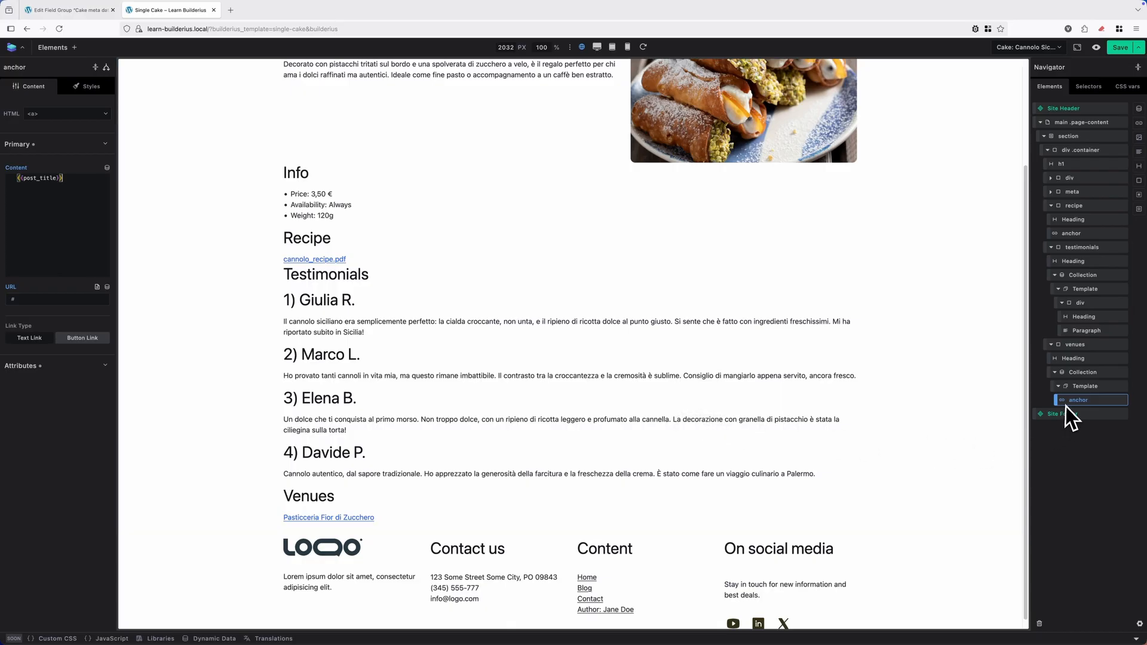
Set the venues link's URL to the Guid dynamic tag.
{"action": "left_click", "coordinate": [92, 298]}
{"action": "left_click", "coordinate": [108, 288]}
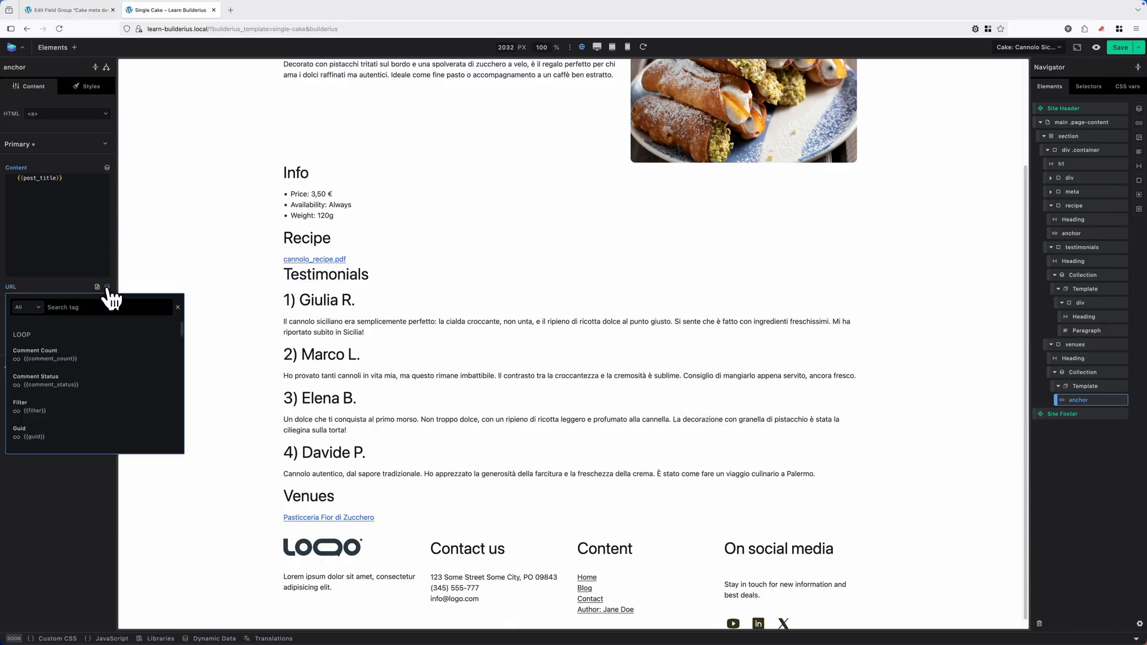
{"action": "type", "text": "gu"}
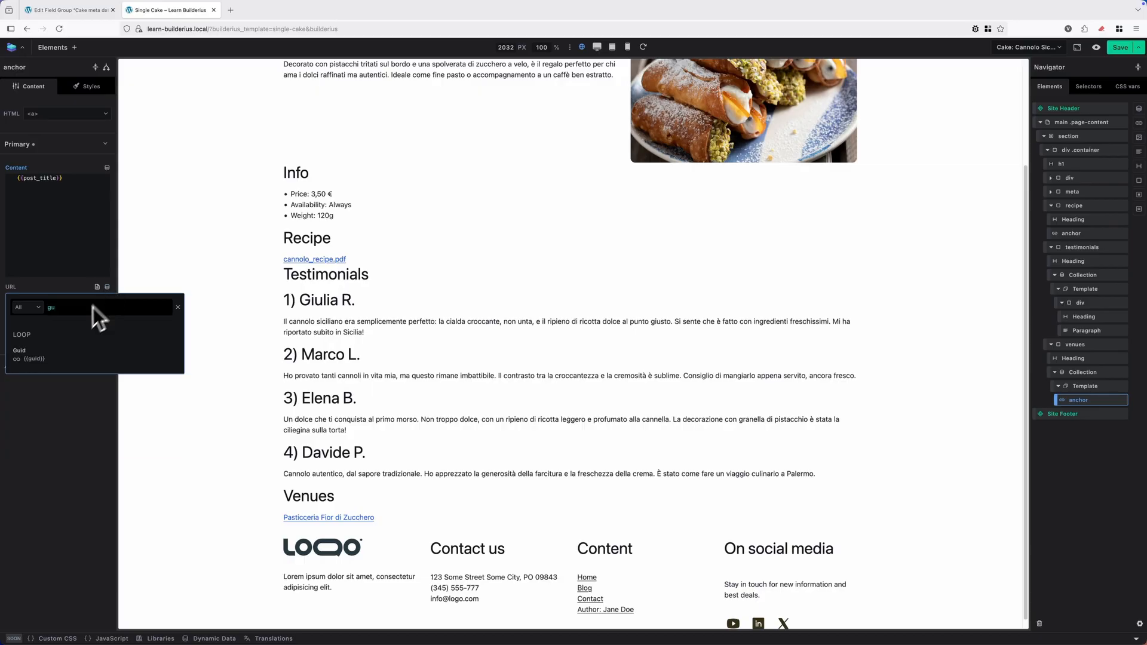
{"action": "left_click", "coordinate": [66, 358]}
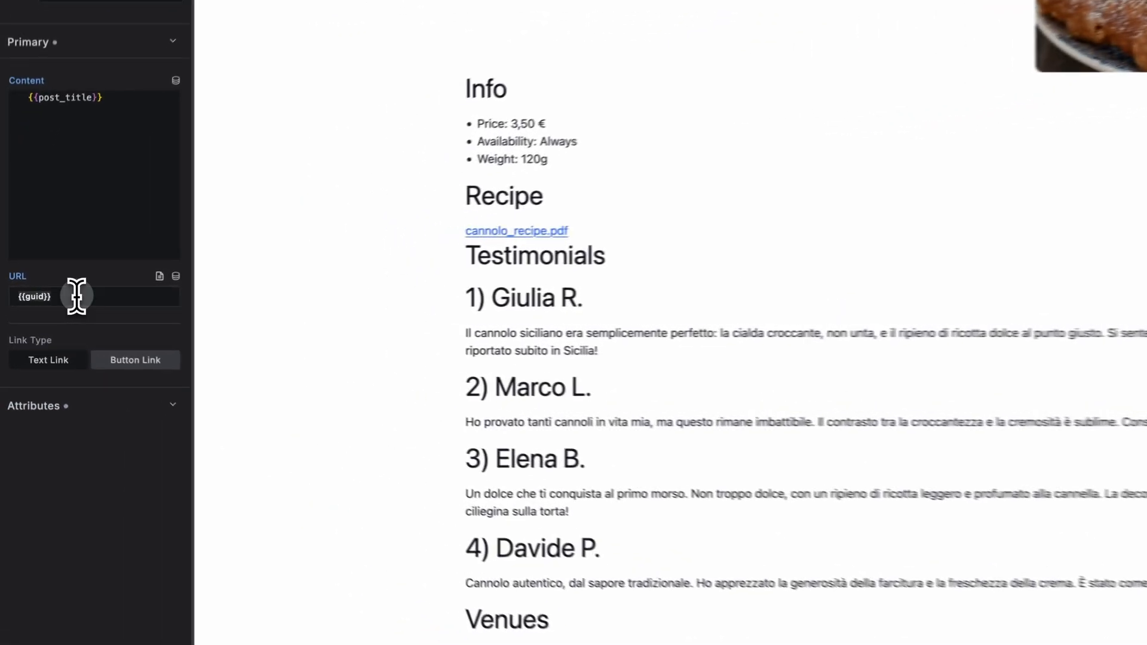
{"action": "left_click", "coordinate": [52, 300]}
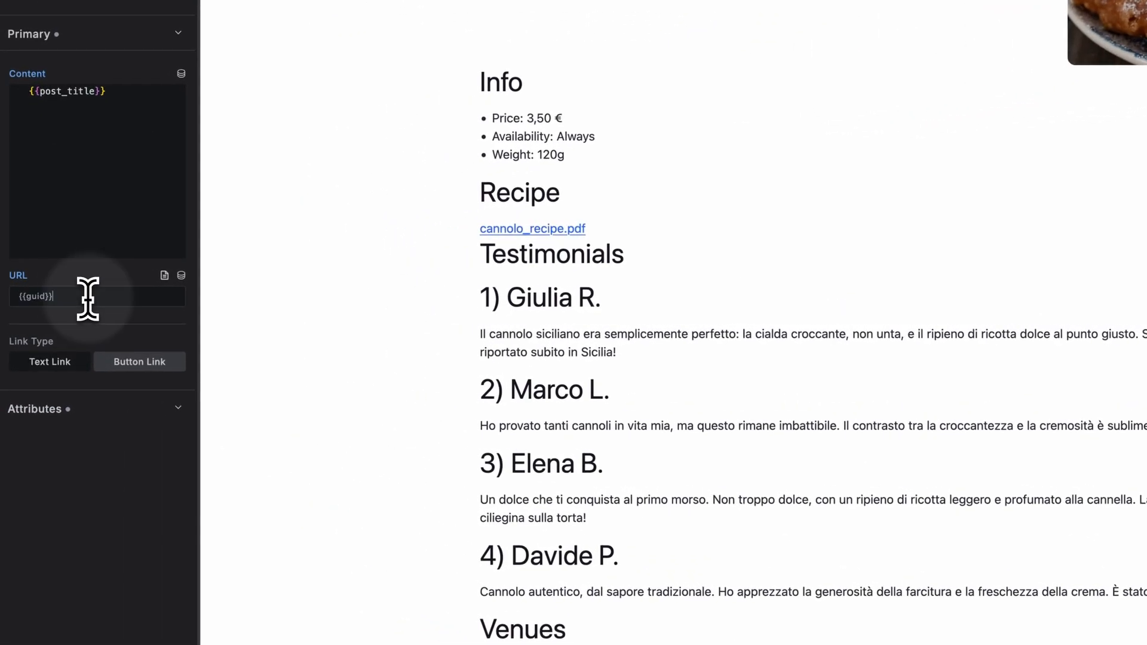
{"action": "left_click", "coordinate": [18, 298]}
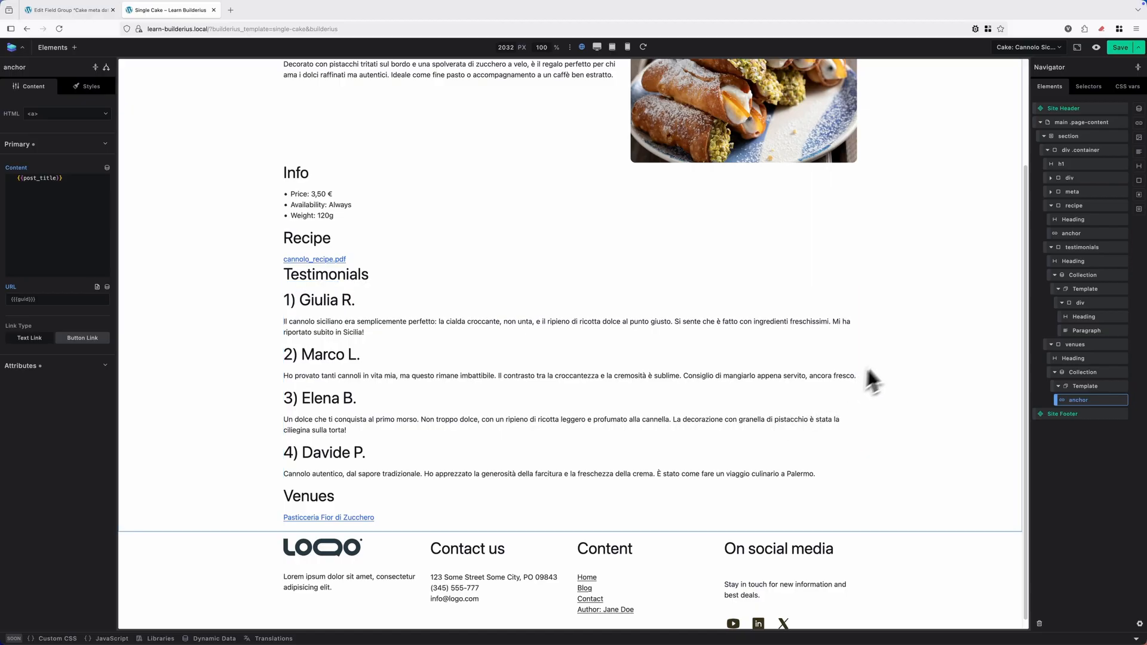
Switch the builder preview to the Cake: Macarons Assortiti post.
{"action": "scroll", "coordinate": [910, 347], "scroll_direction": "down", "scroll_amount": 1}
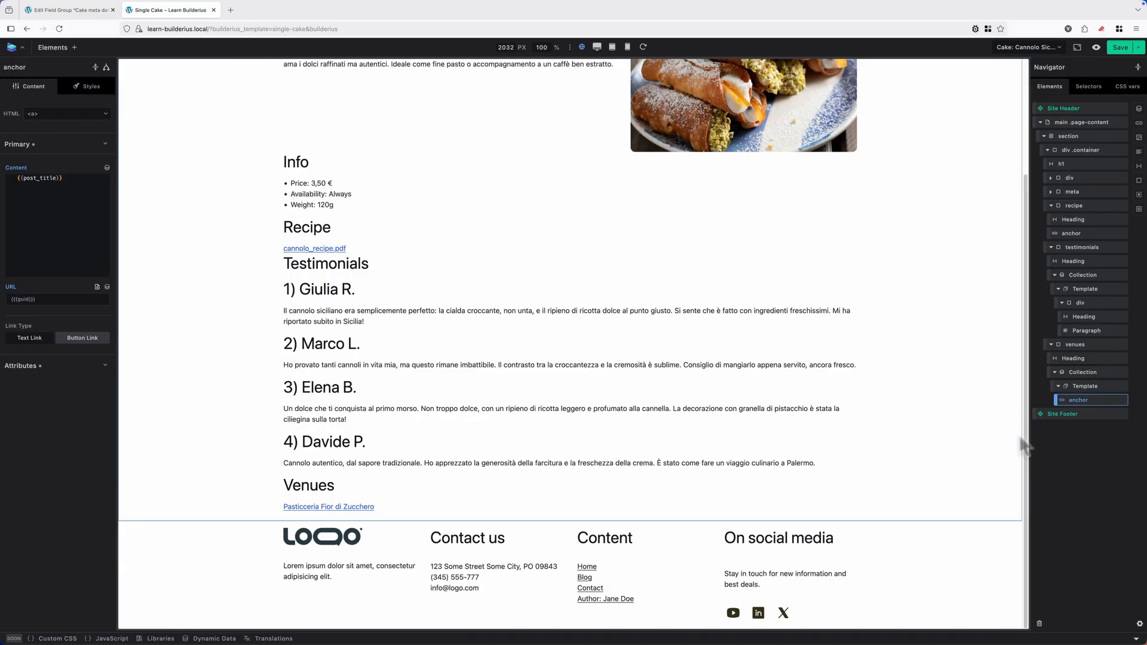
{"action": "left_click", "coordinate": [1025, 48]}
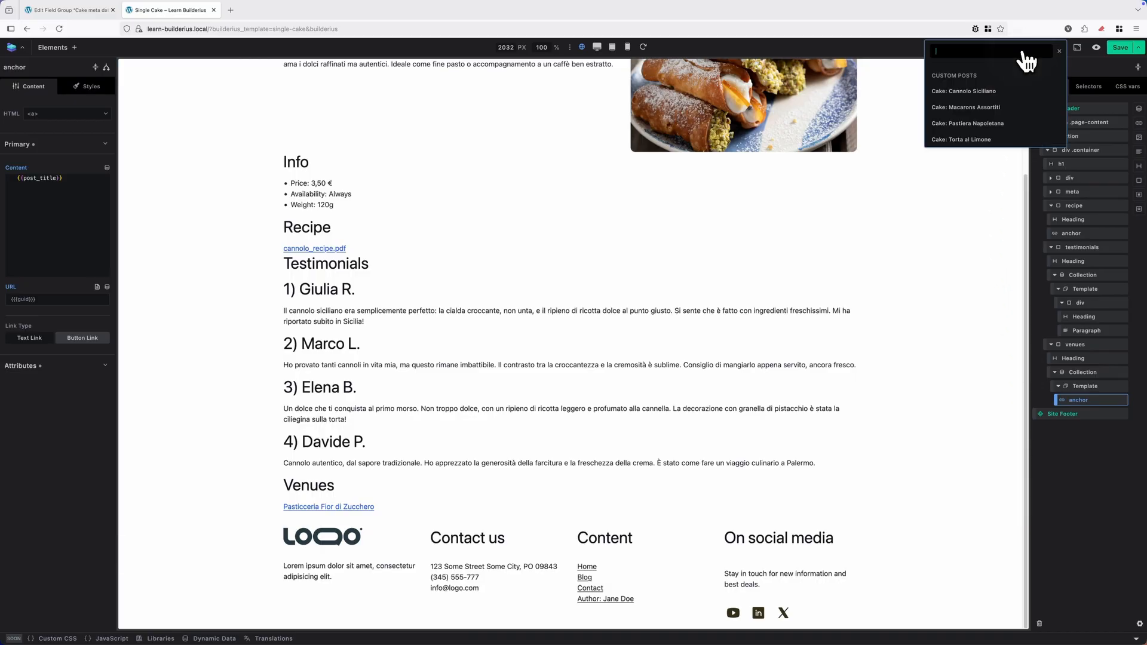
{"action": "left_click", "coordinate": [995, 107]}
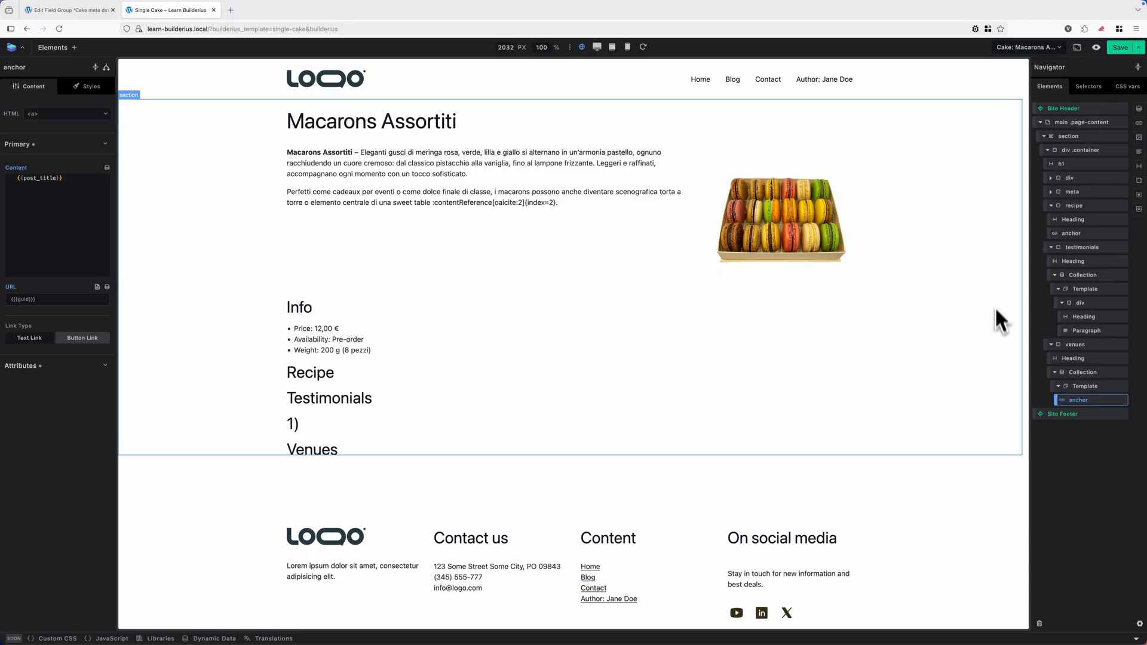
Add a new Dynamic data visibility condition to the recipe container.
{"action": "left_click", "coordinate": [345, 376]}
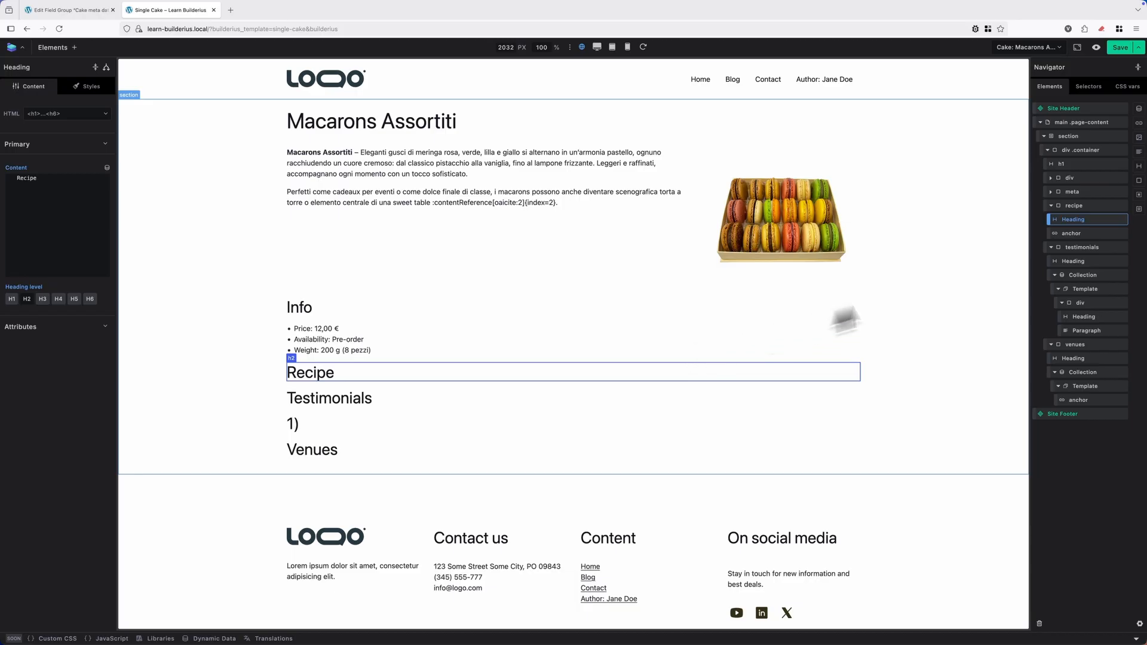
{"action": "left_click", "coordinate": [1075, 206]}
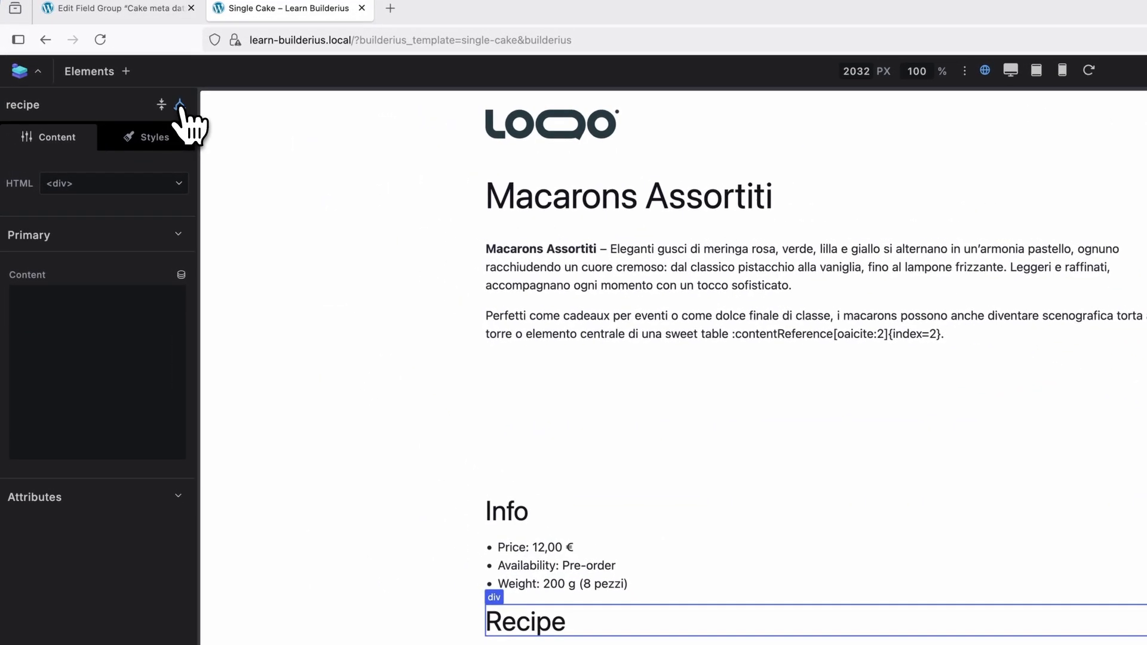
{"action": "left_click", "coordinate": [179, 105]}
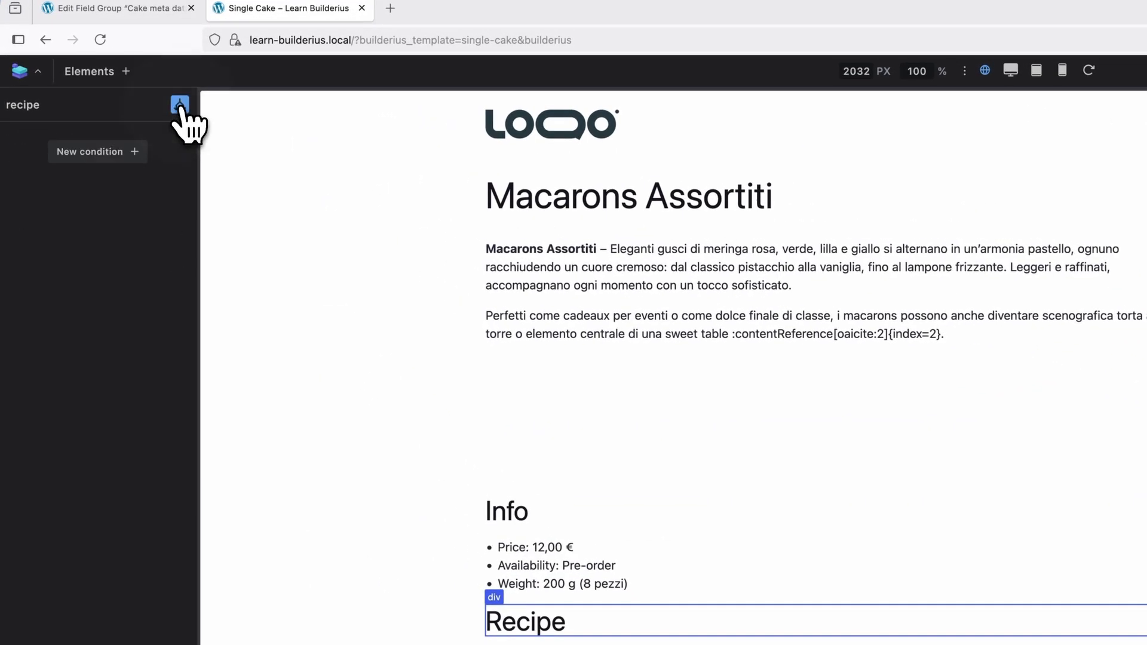
{"action": "left_click", "coordinate": [122, 151]}
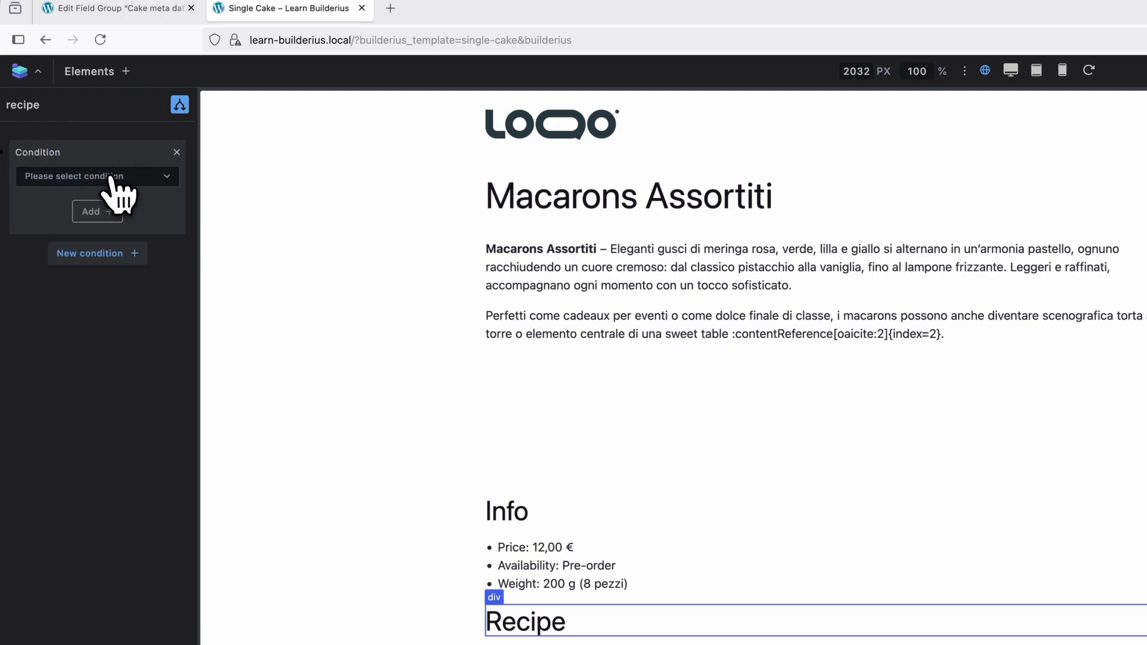
{"action": "left_click", "coordinate": [109, 178]}
{"action": "type", "text": "dyn"}
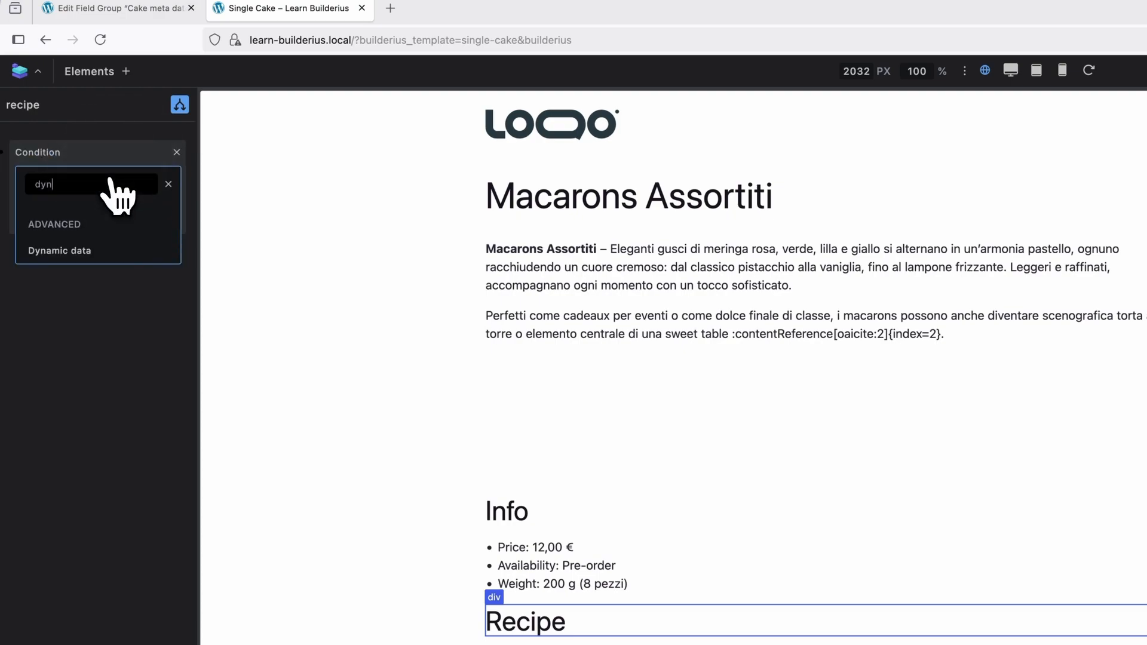
{"action": "left_click", "coordinate": [100, 251]}
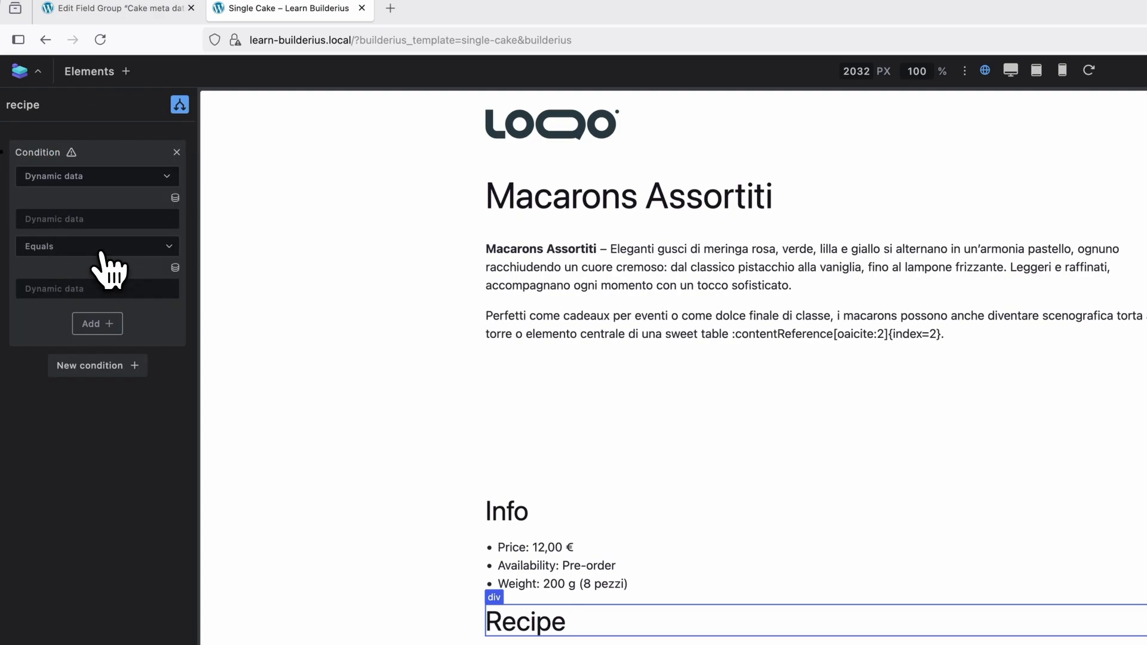
Set the recipe condition to the Acf Field Recipe url tag with the Is Not Empty operator.
{"action": "left_click", "coordinate": [176, 199]}
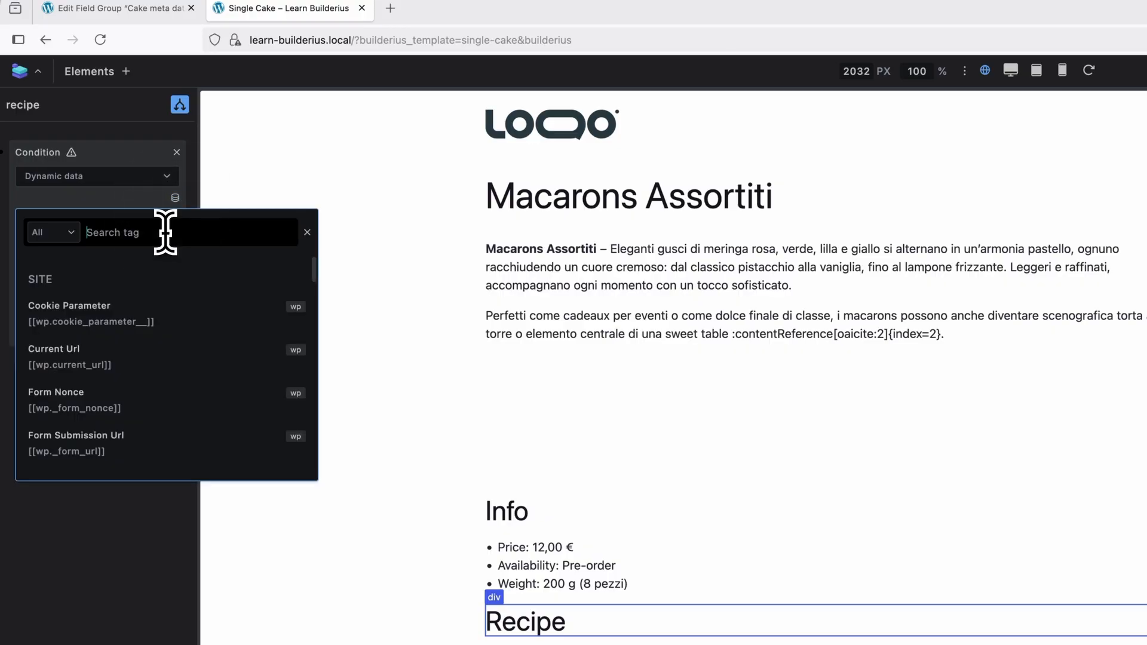
{"action": "type", "text": "rec"}
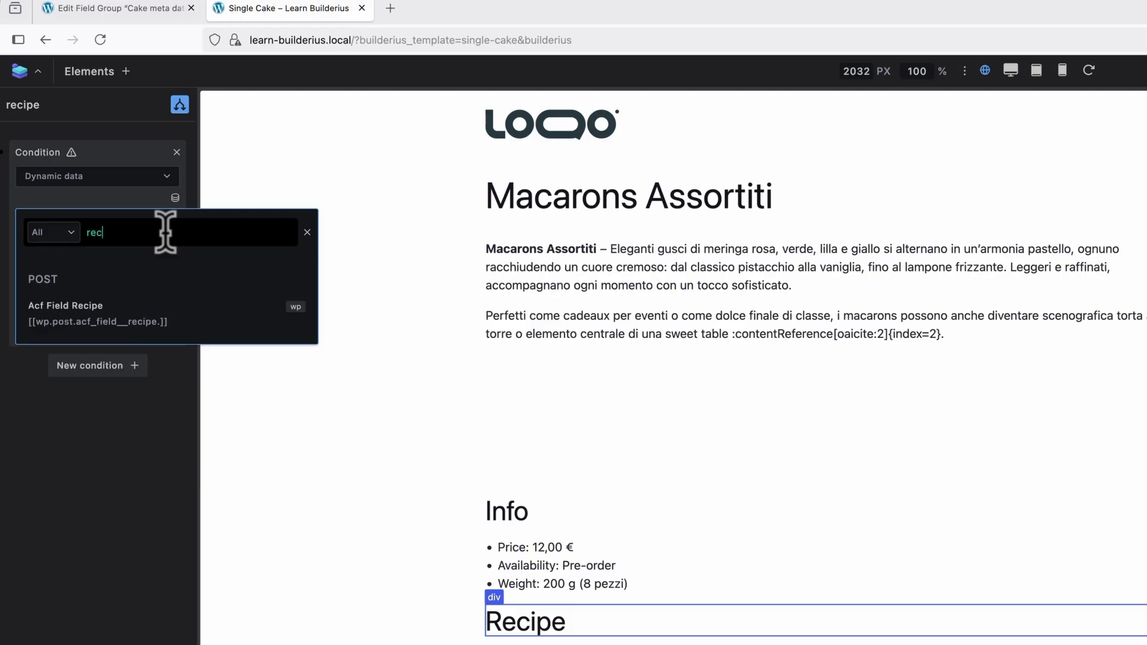
{"action": "left_click", "coordinate": [150, 322]}
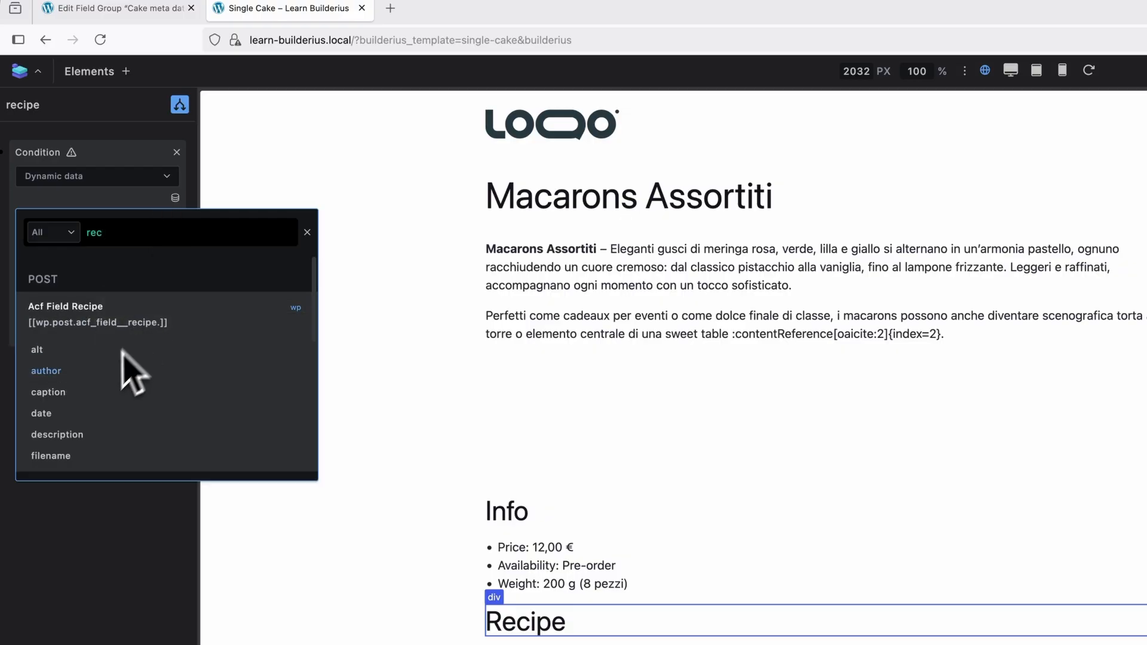
{"action": "scroll", "coordinate": [125, 370], "scroll_direction": "down", "scroll_amount": 6}
{"action": "left_click", "coordinate": [66, 445]}
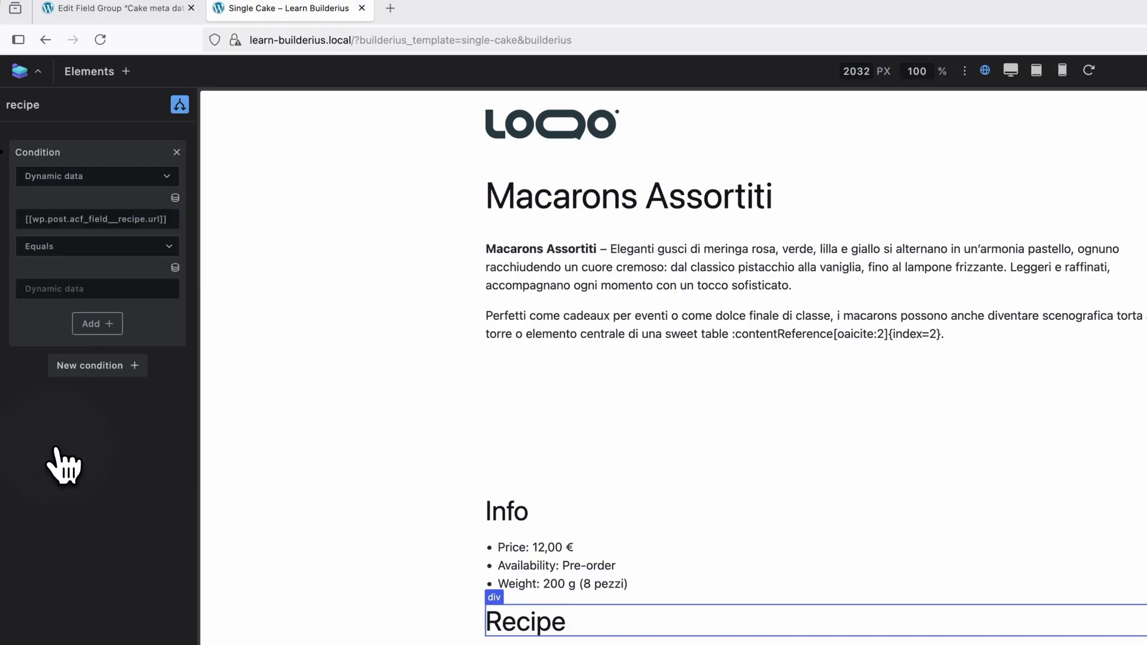
{"action": "left_click", "coordinate": [113, 251]}
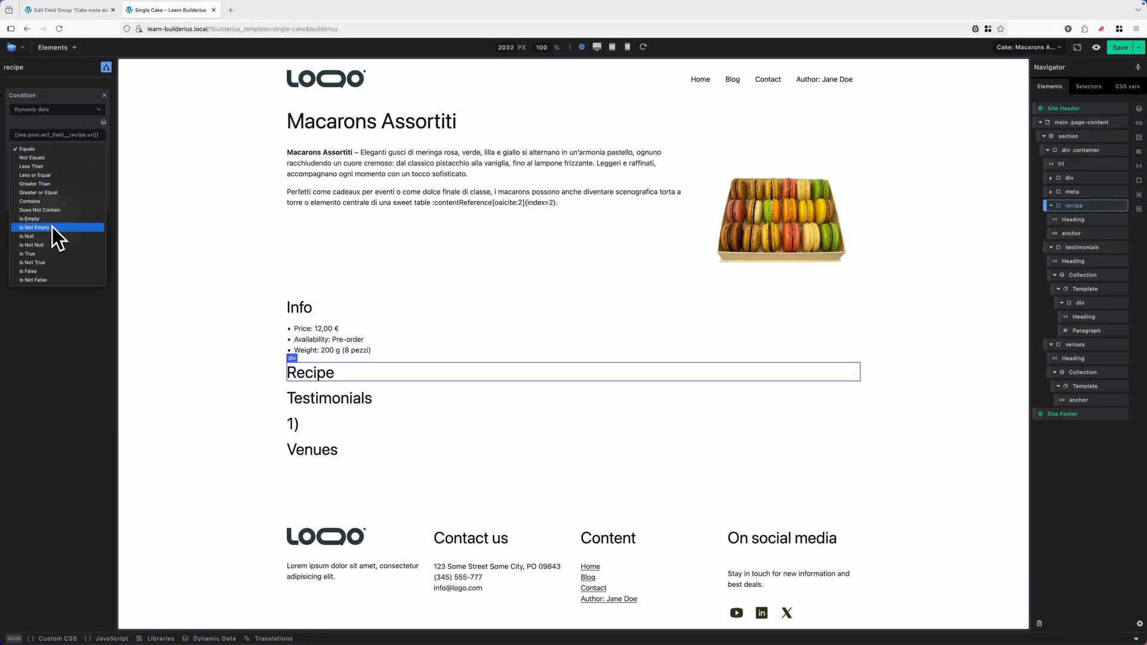
{"action": "left_click", "coordinate": [51, 227]}
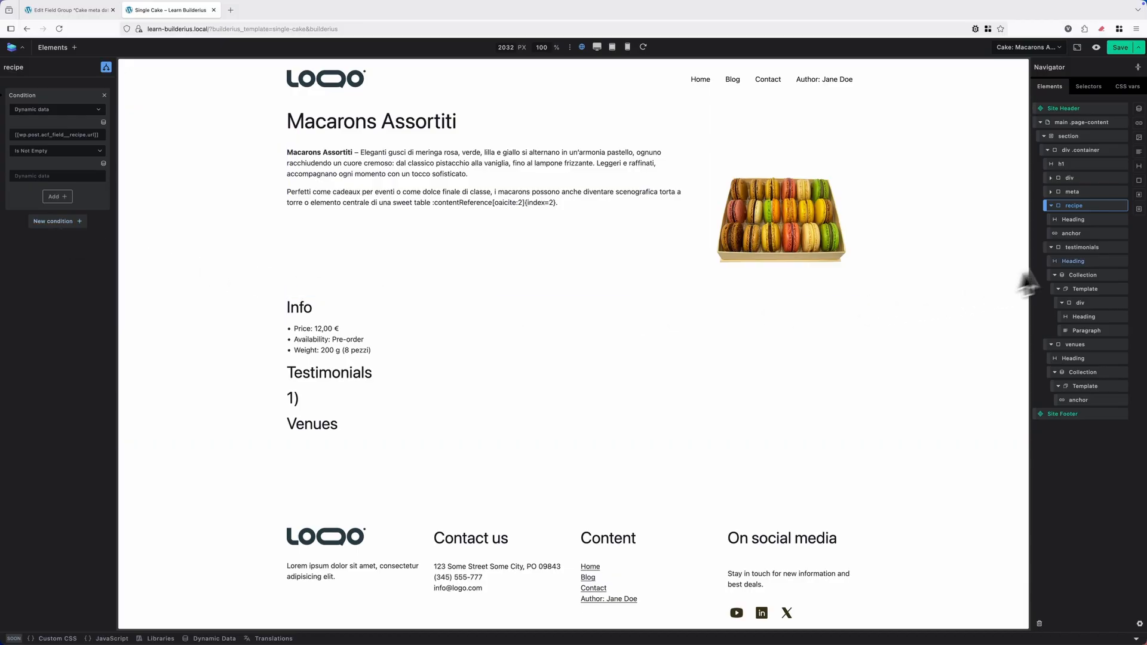
Add a new Dynamic data visibility condition to the testimonials container.
{"action": "left_click", "coordinate": [1082, 248]}
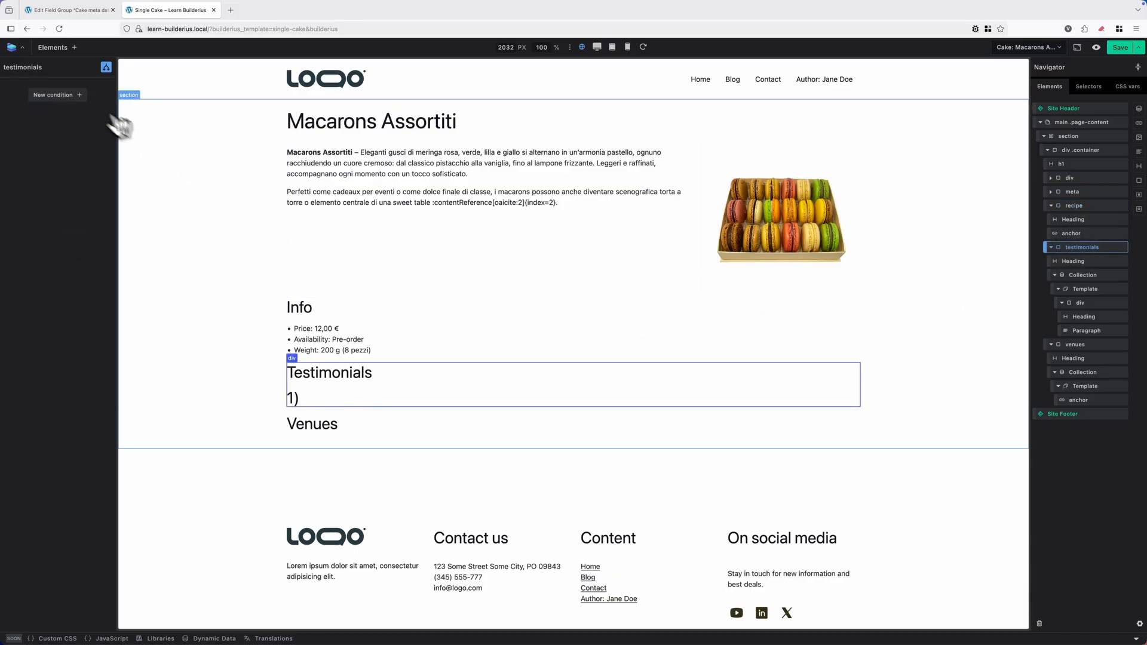
{"action": "left_click", "coordinate": [58, 95]}
{"action": "left_click", "coordinate": [78, 111]}
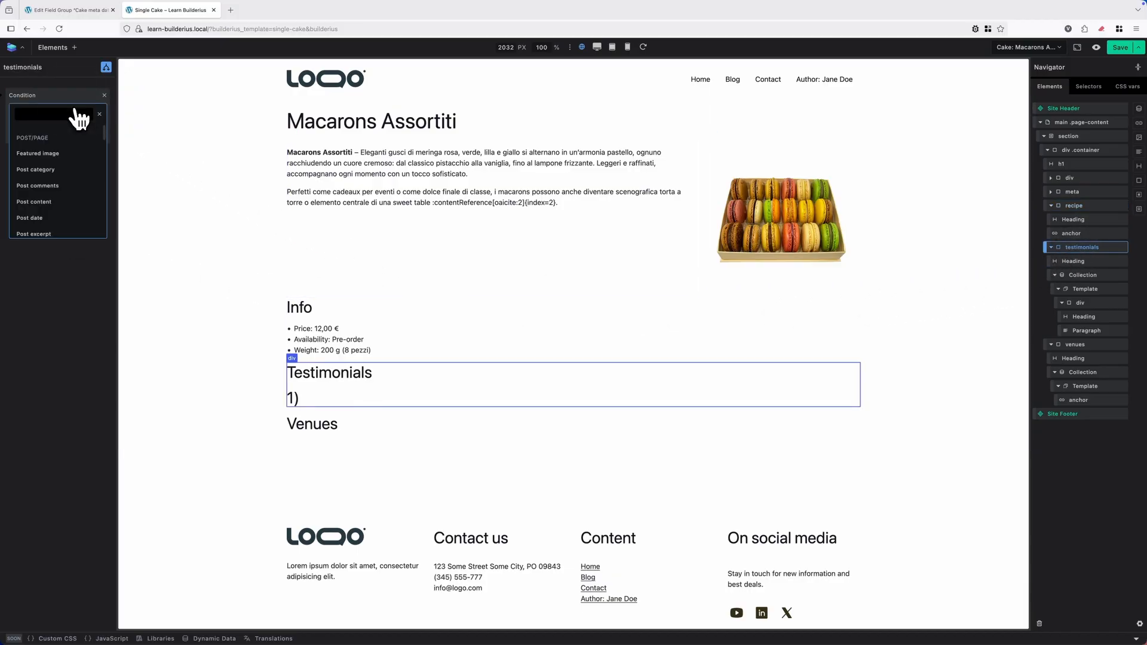
{"action": "type", "text": "dyna"}
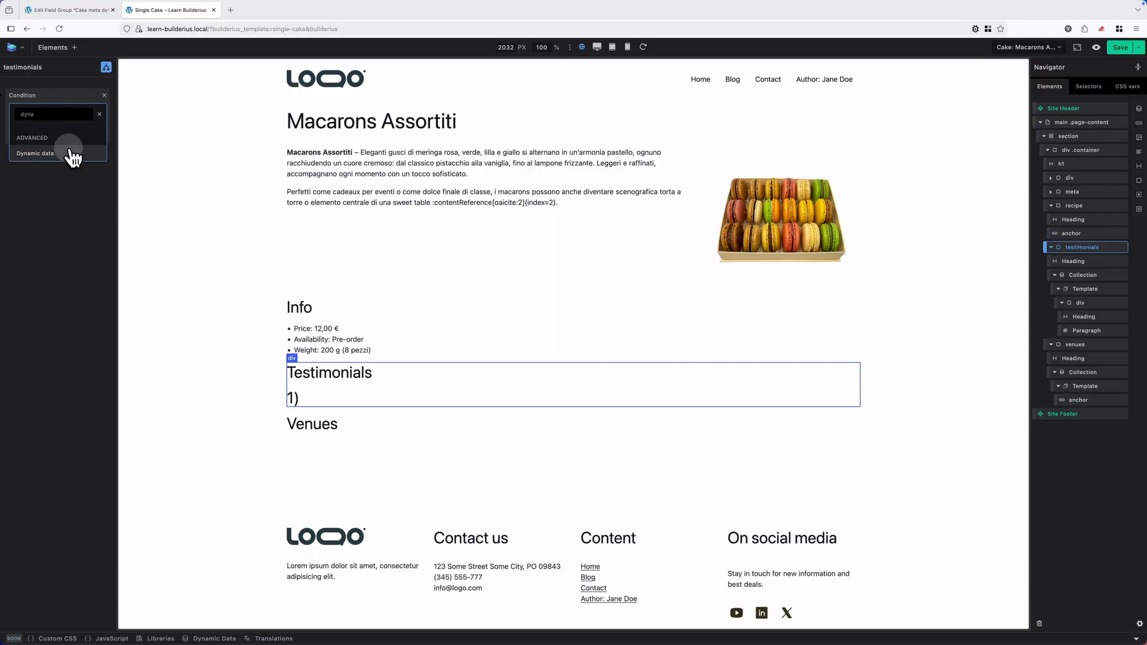
{"action": "left_click", "coordinate": [72, 155]}
Set the testimonials condition to the Acf Field Testimonials tag with the Is Not Empty operator.
{"action": "left_click", "coordinate": [103, 122]}
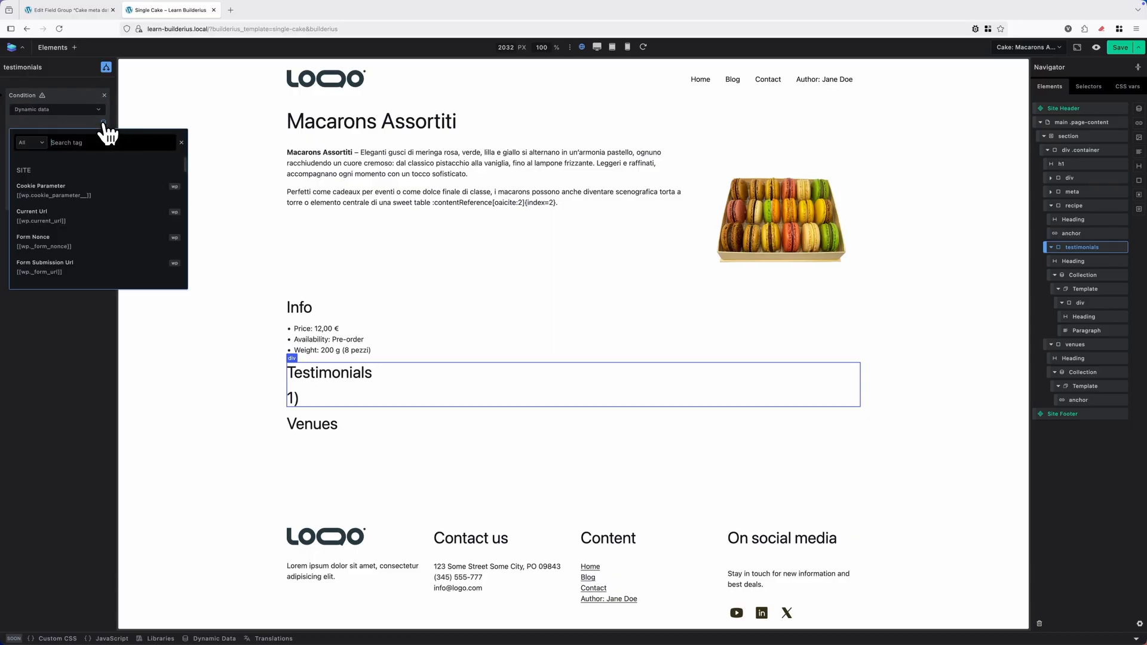
{"action": "type", "text": "tes"}
{"action": "left_click", "coordinate": [100, 186]}
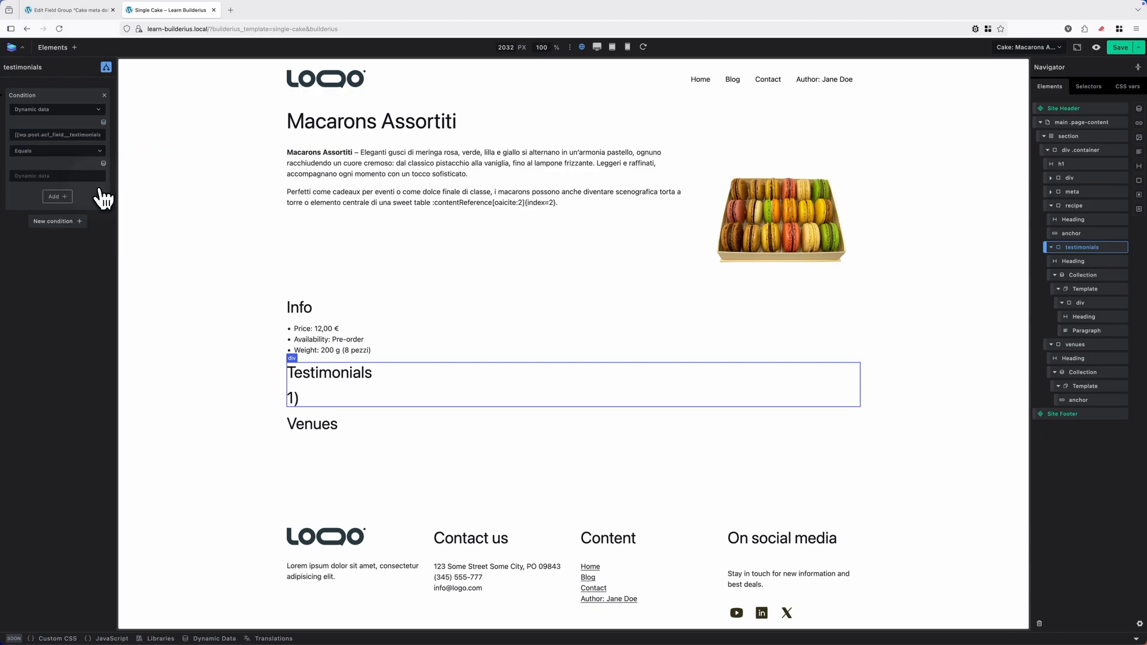
{"action": "left_click", "coordinate": [98, 152]}
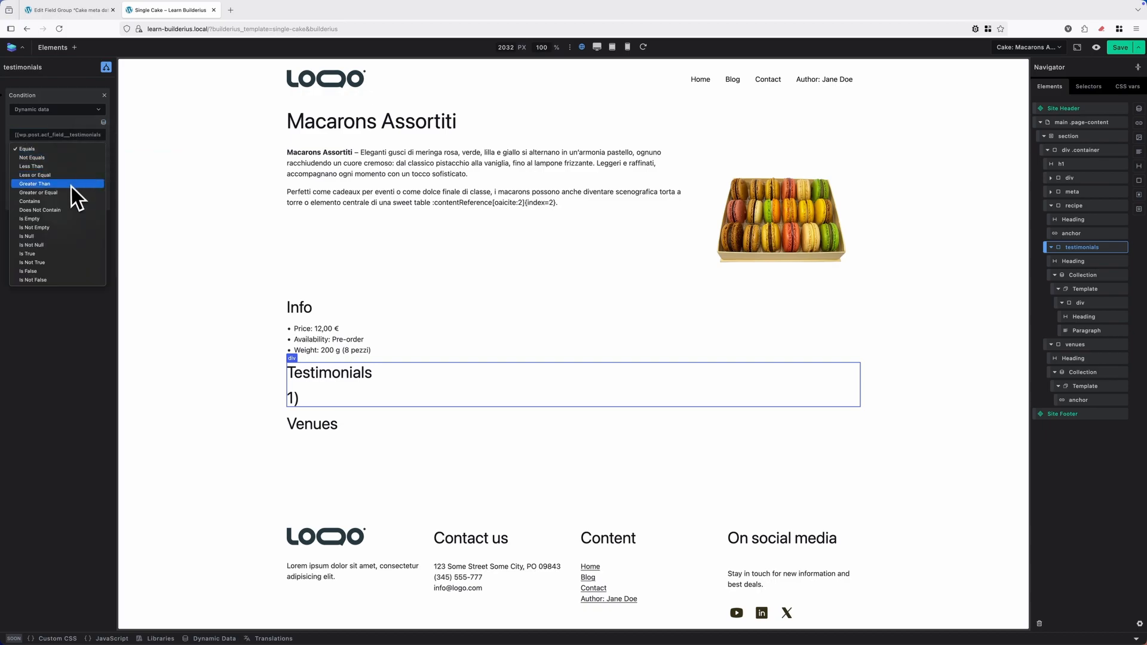
{"action": "left_click", "coordinate": [55, 229]}
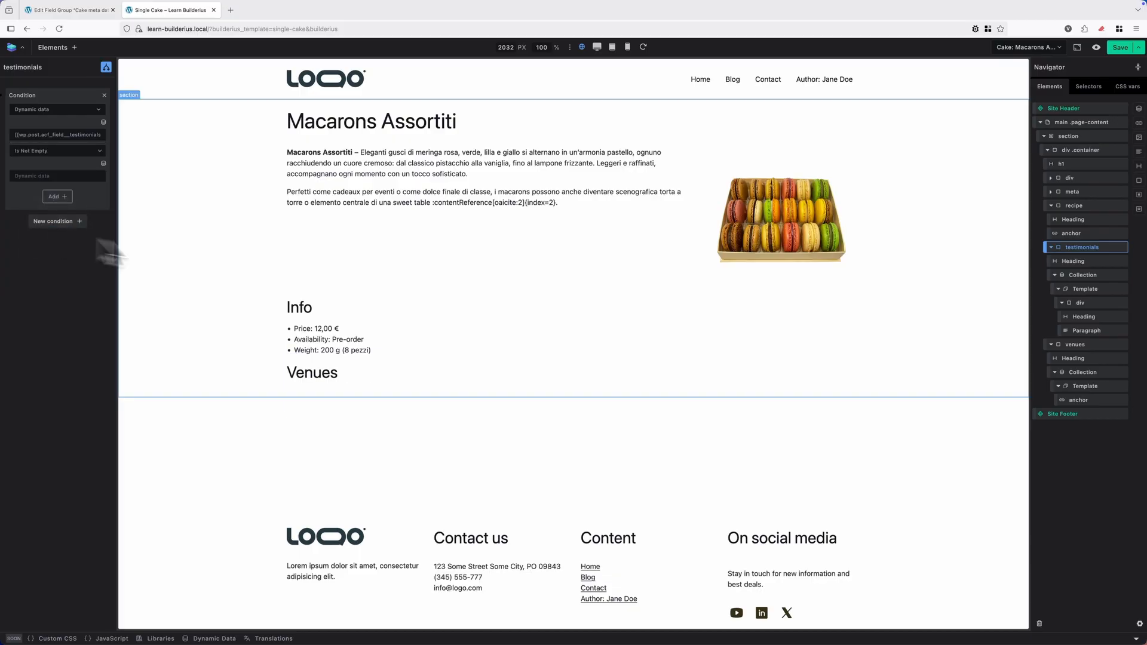
Add a new Dynamic data visibility condition to the venues container.
{"action": "left_click", "coordinate": [1079, 346]}
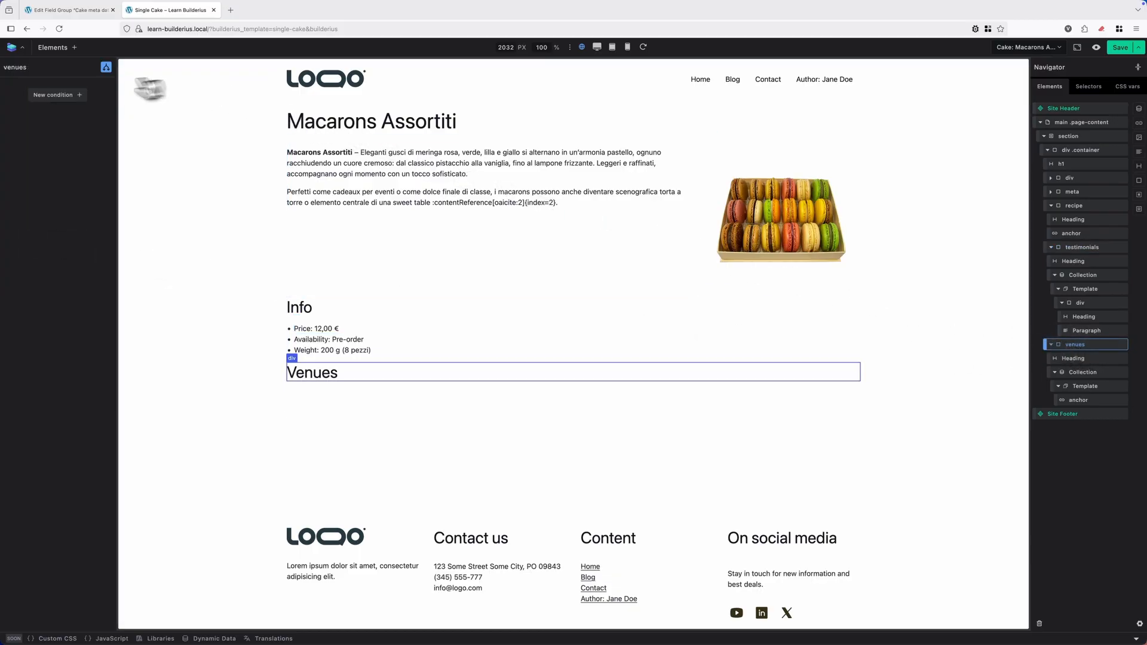
{"action": "left_click", "coordinate": [69, 111]}
{"action": "type", "text": "dyna"}
{"action": "left_click", "coordinate": [51, 153]}
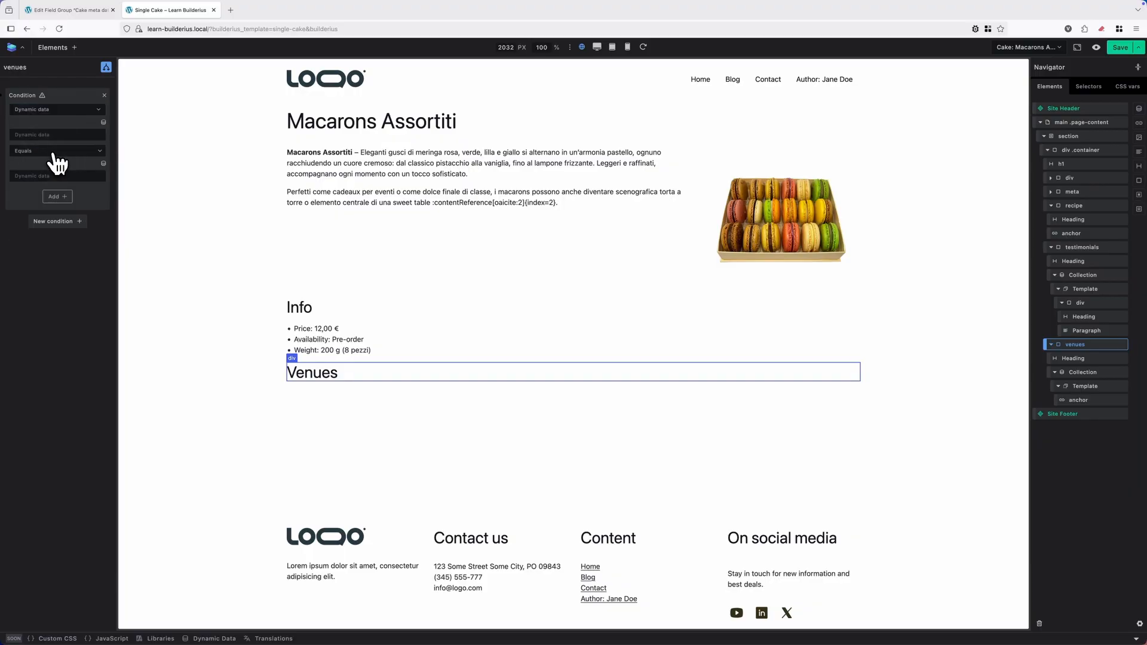
Set the venues condition to the Acf Field Connected Venues tag with the Is Not Empty operator.
{"action": "left_click", "coordinate": [104, 123]}
{"action": "type", "text": "ven"}
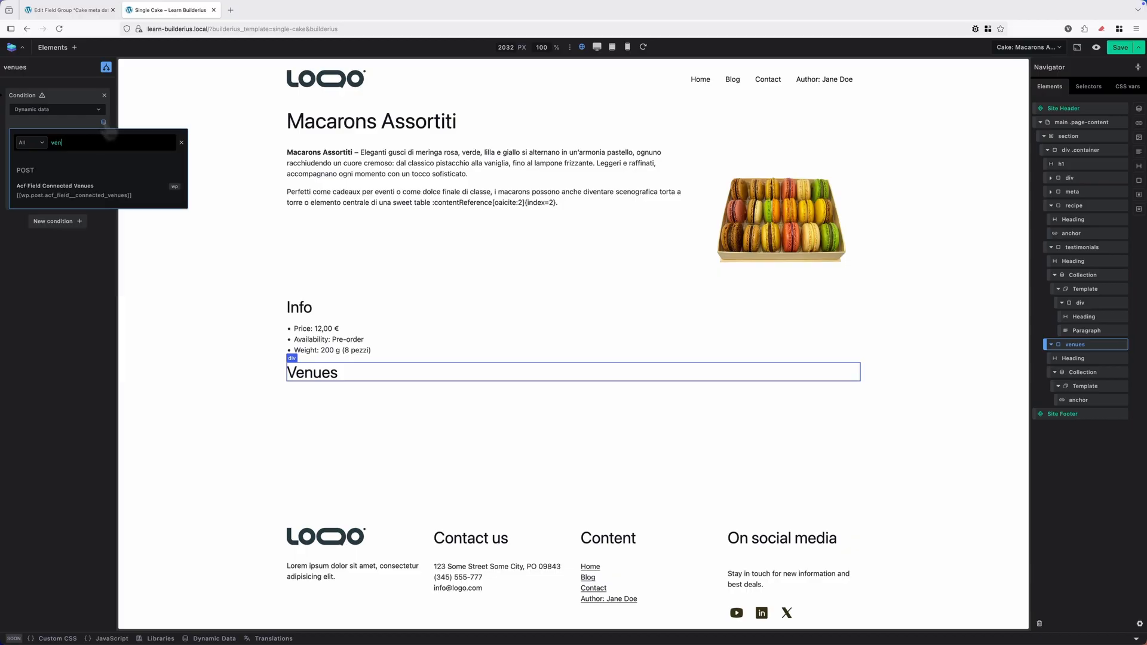
{"action": "left_click", "coordinate": [96, 190]}
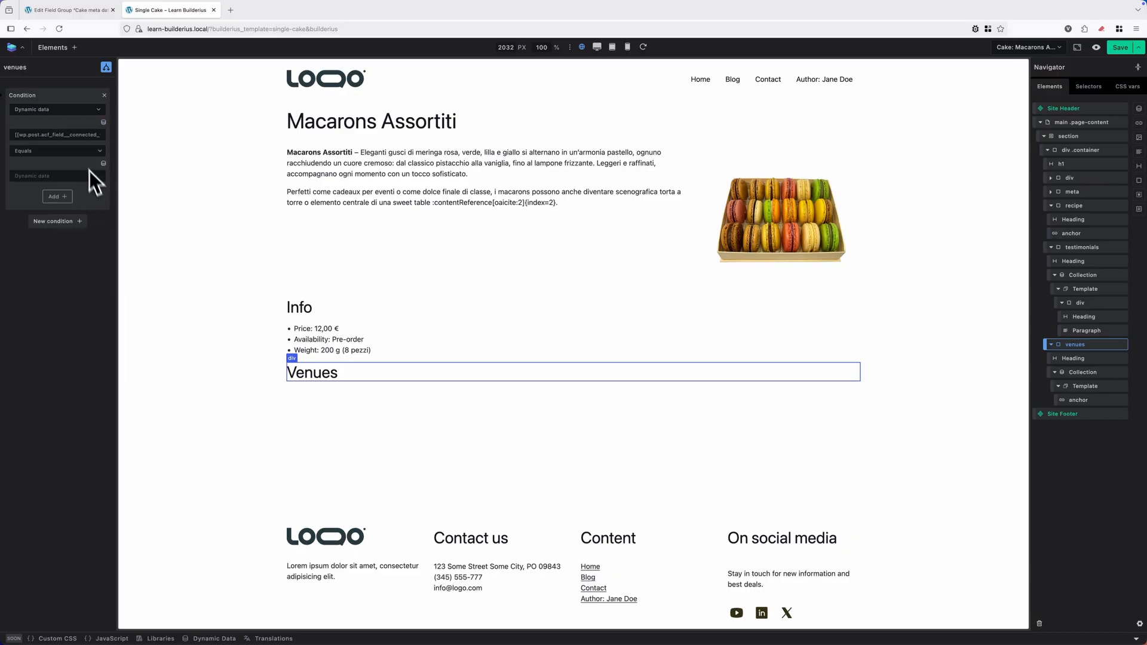
{"action": "left_click", "coordinate": [84, 151]}
{"action": "left_click", "coordinate": [57, 226]}
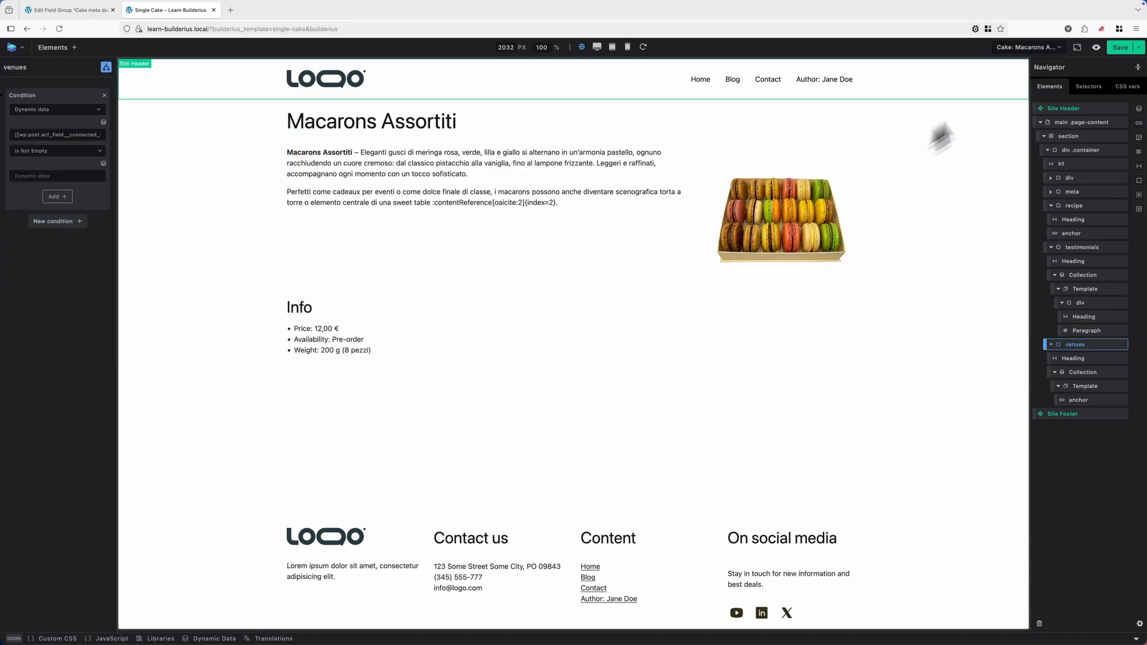
Preview the template with the Torta al Limone, Macarons Assortiti and Cannolo Siciliano cake posts in turn.
{"action": "left_click", "coordinate": [1033, 48]}
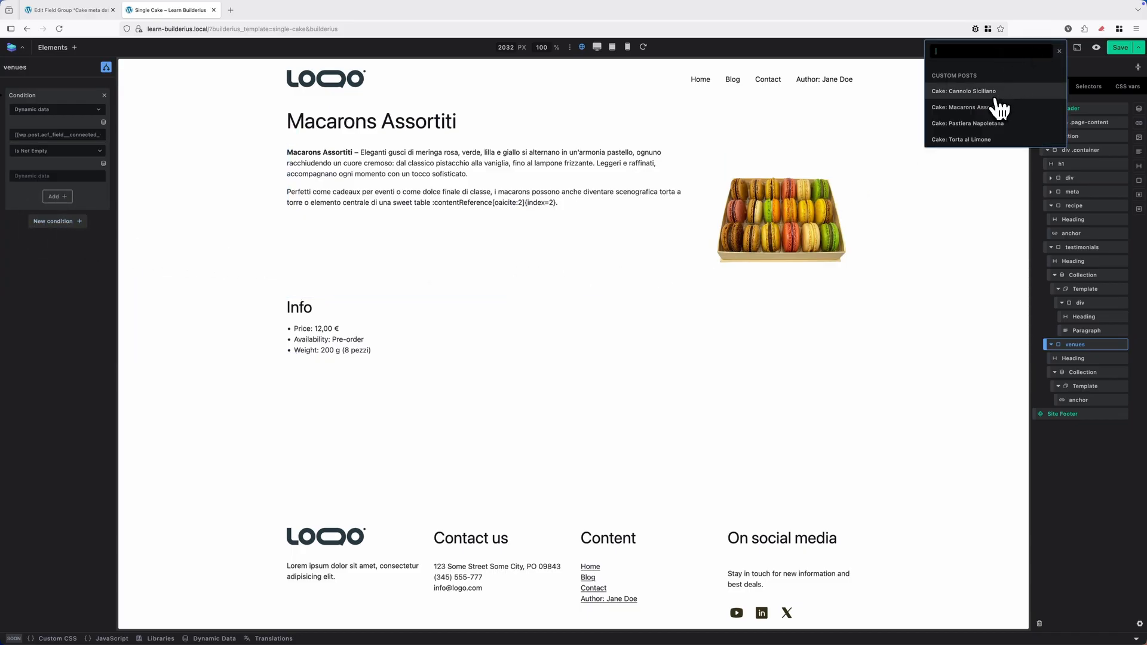
{"action": "left_click", "coordinate": [965, 139]}
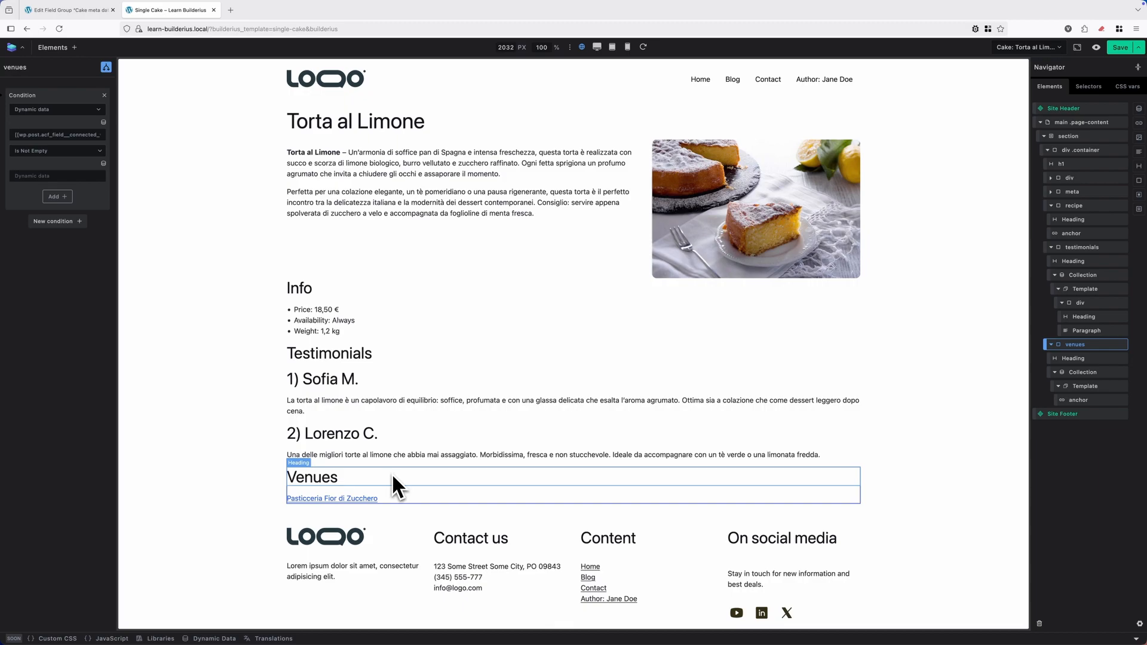
{"action": "left_click", "coordinate": [1027, 48]}
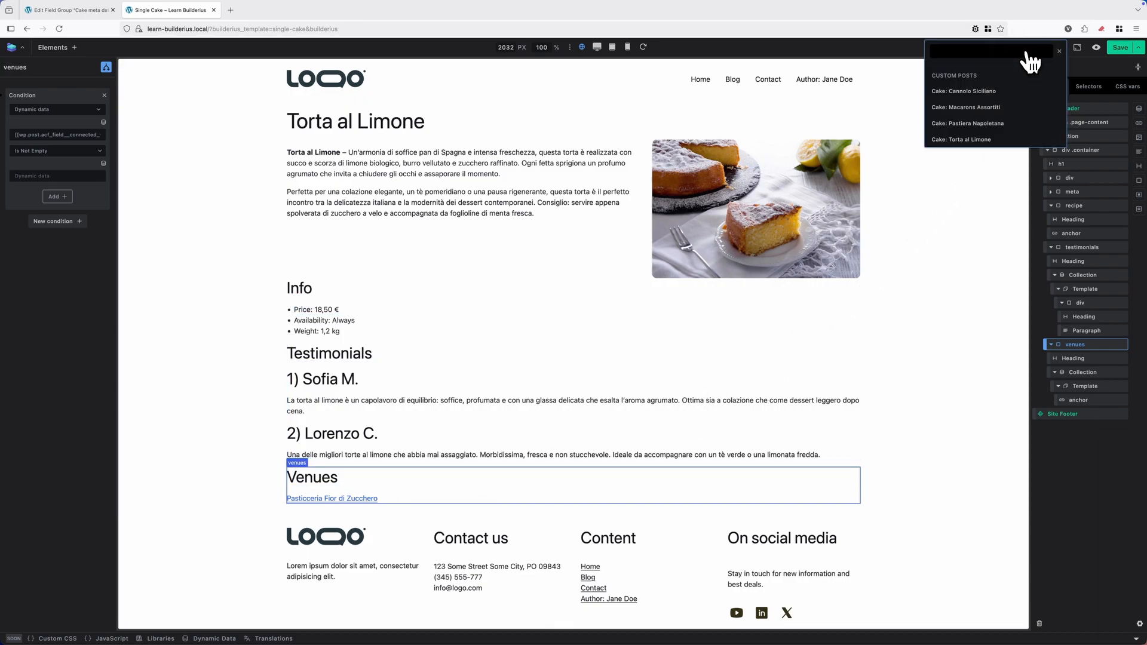
{"action": "left_click", "coordinate": [985, 108]}
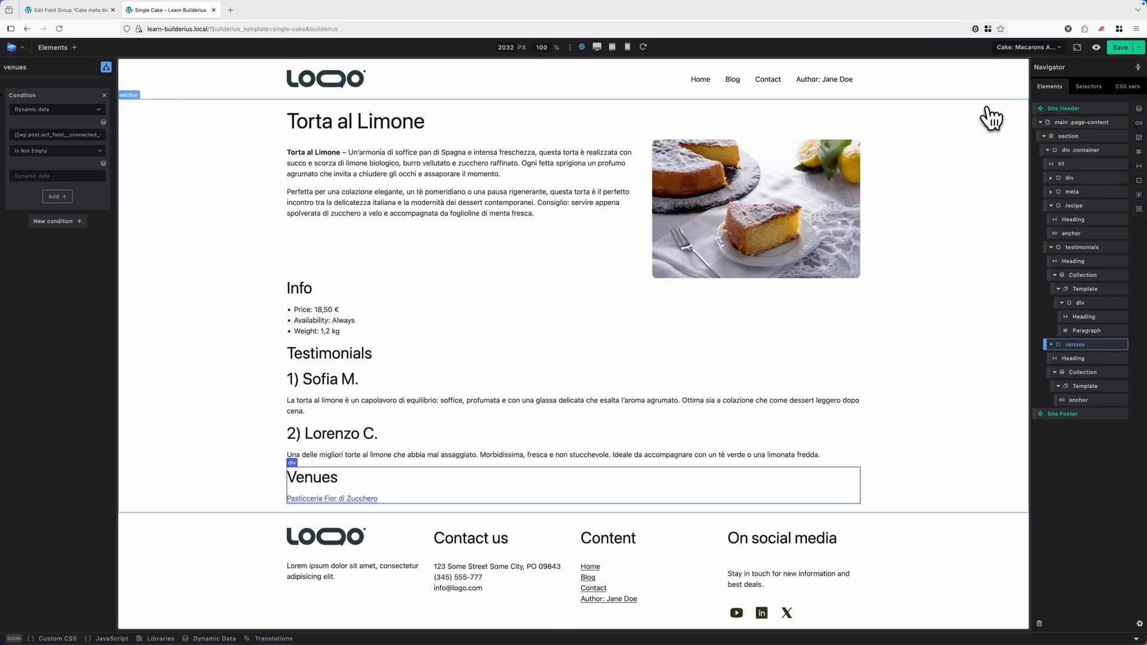
{"action": "left_click", "coordinate": [1046, 48]}
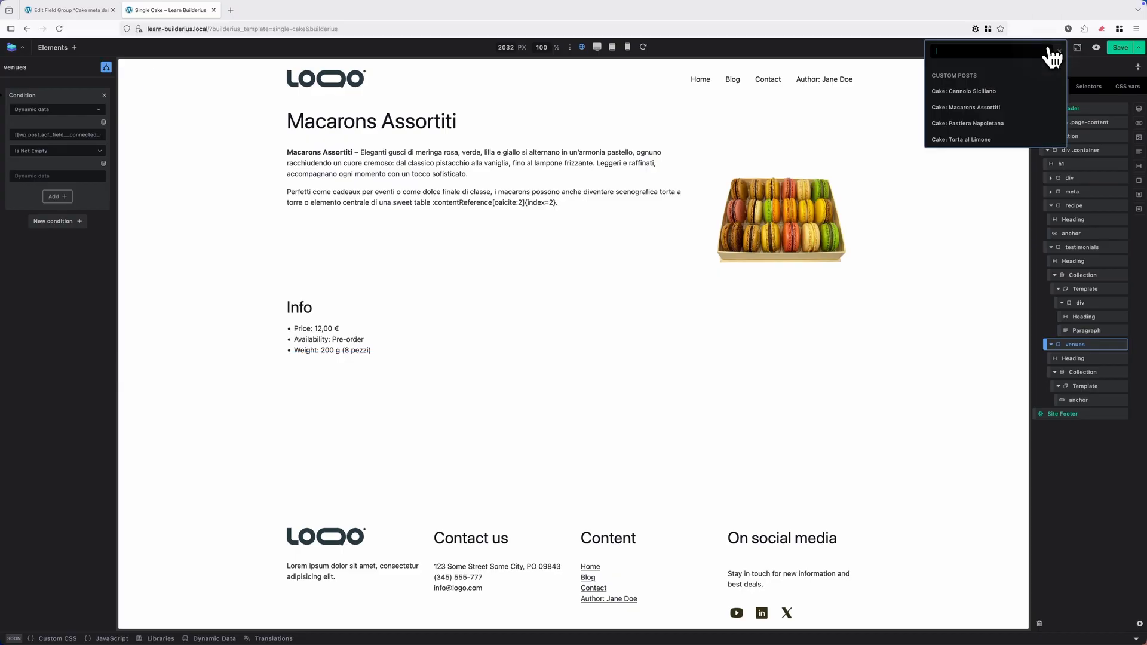
{"action": "left_click", "coordinate": [989, 92]}
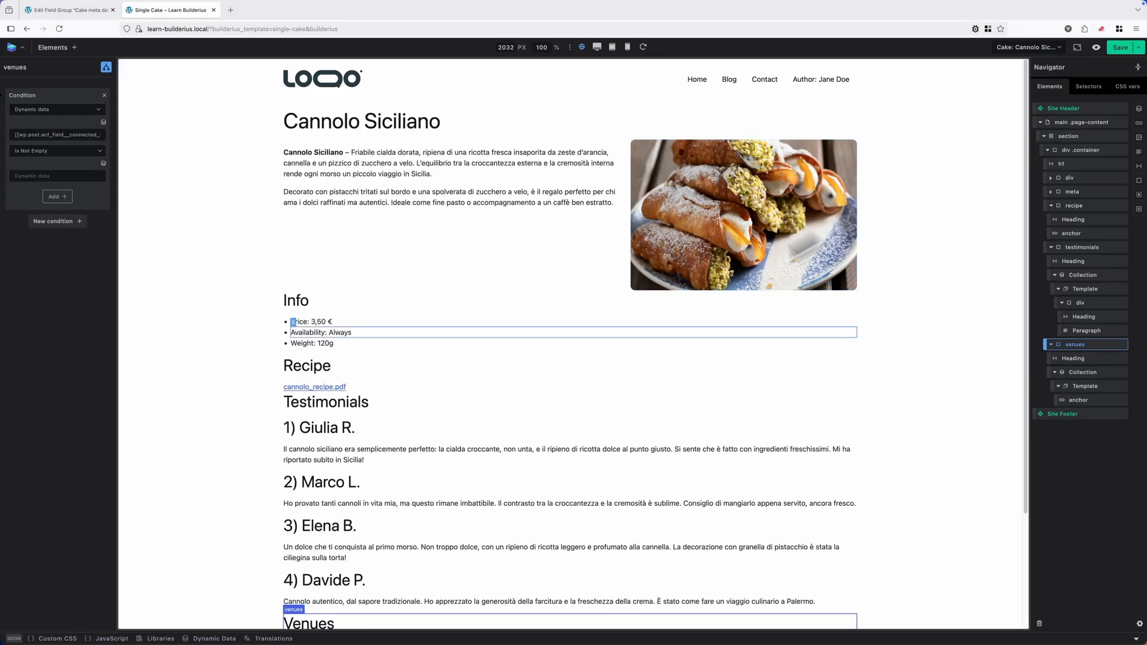